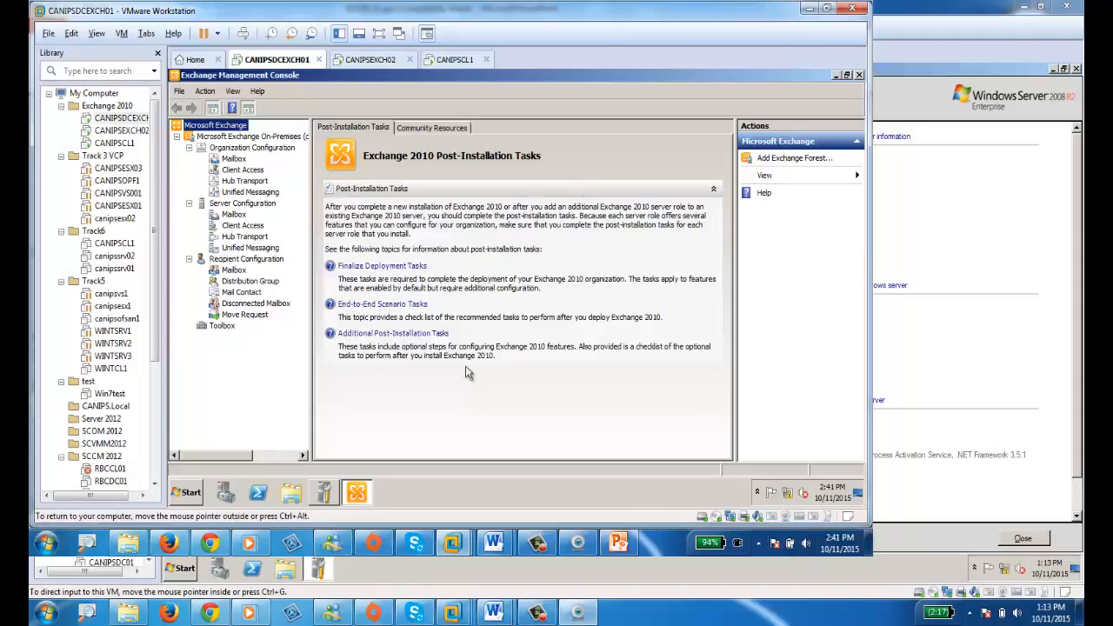
Hide the VMware Library sidebar and select the Microsoft Exchange root node to show Post-Installation Tasks.
left_click(158, 53)
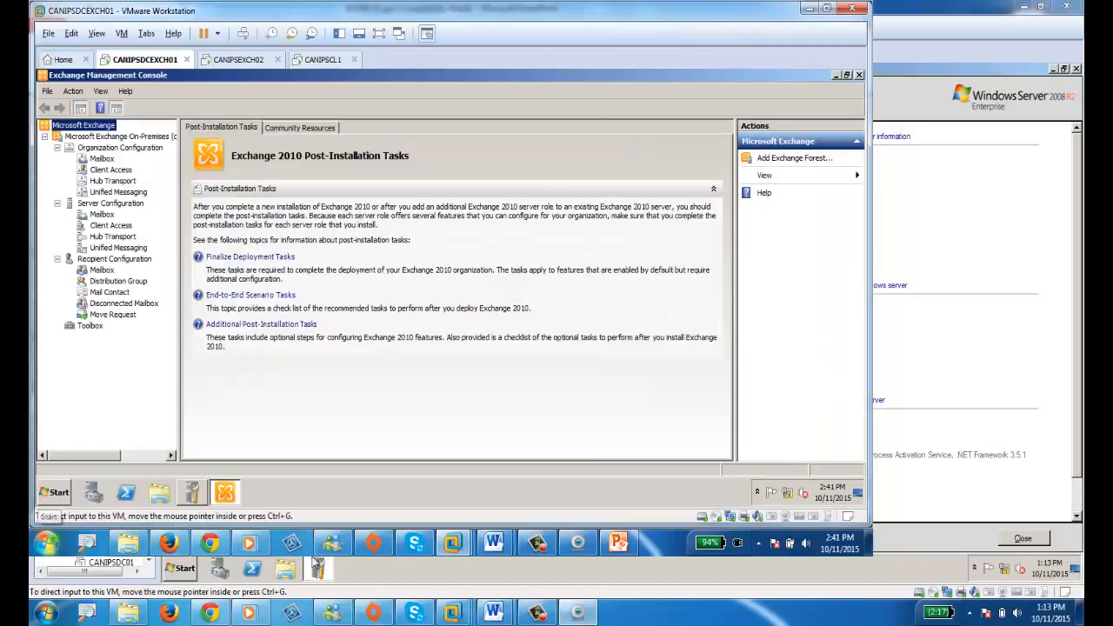
left_click(536, 551)
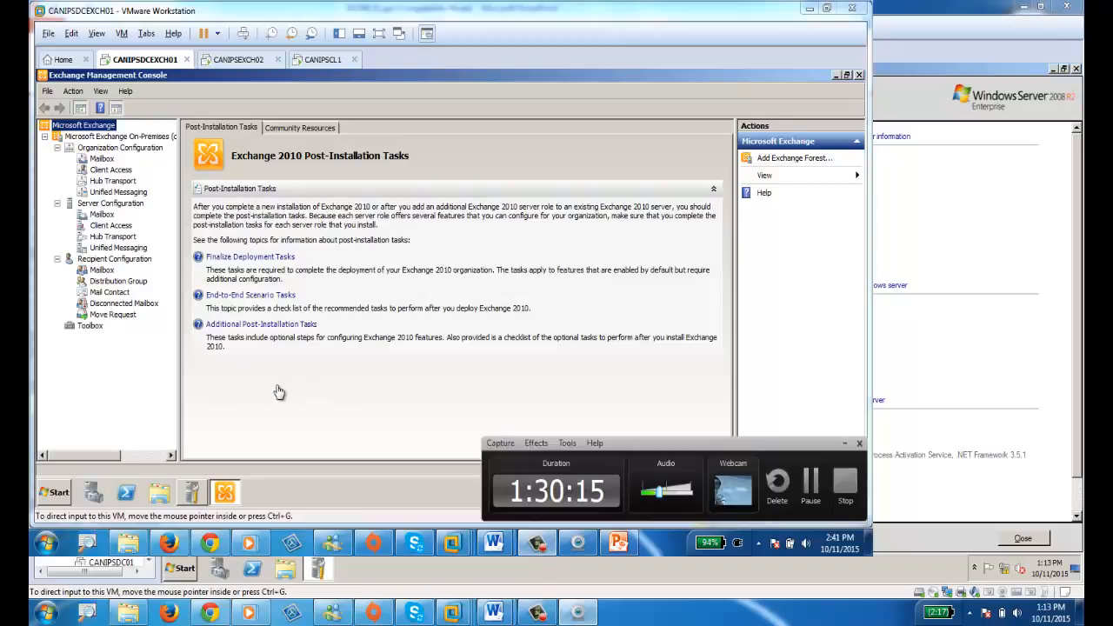
left_click(845, 444)
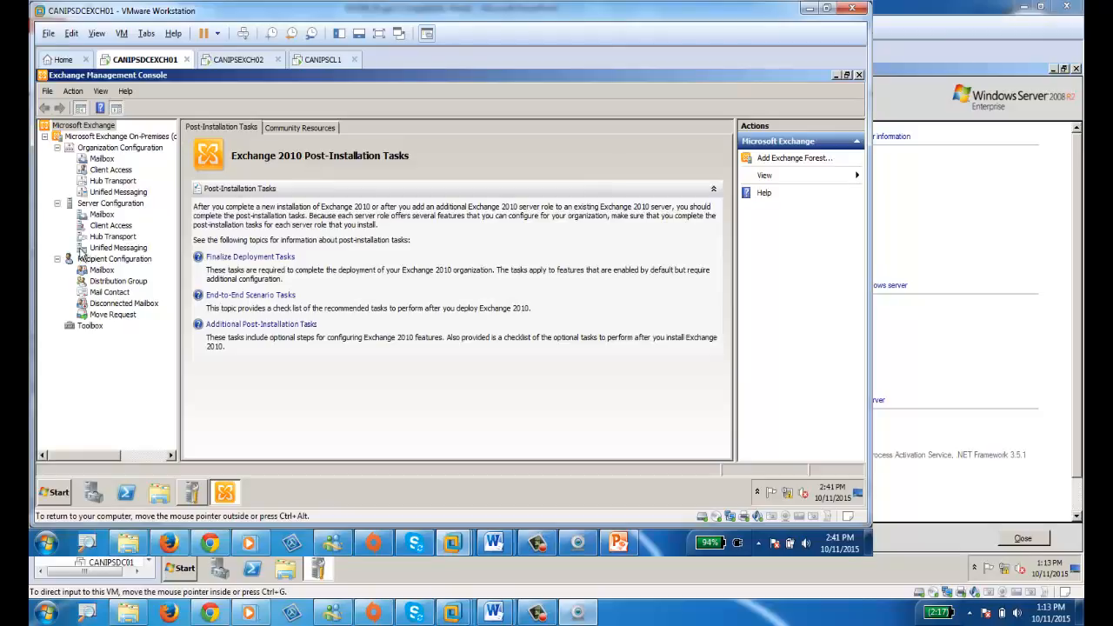
left_click(104, 136)
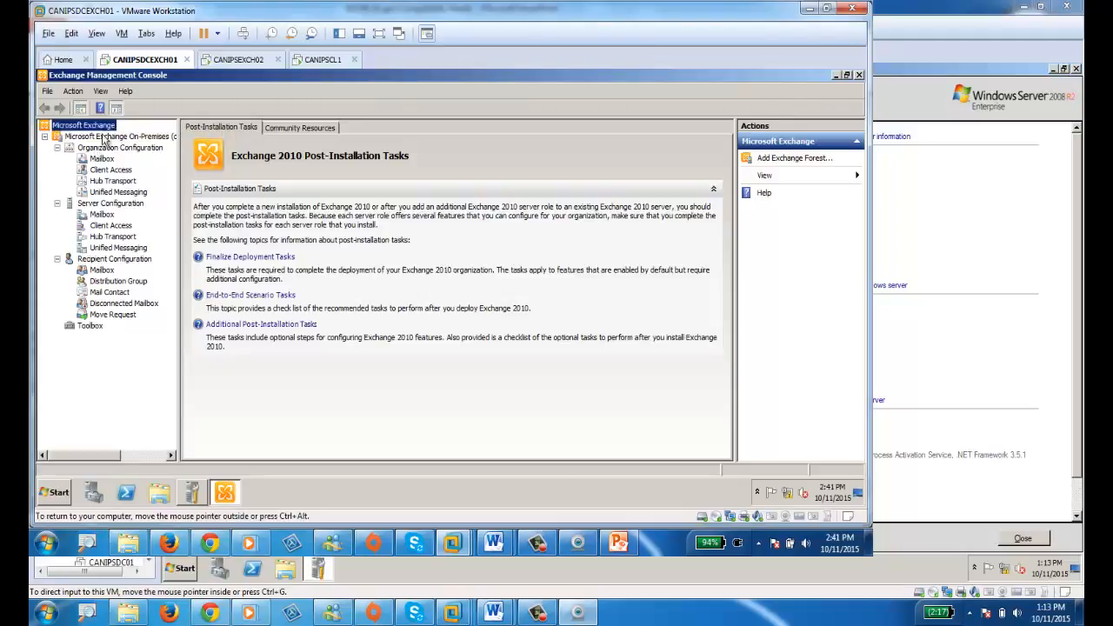
Show the On-Premises health summary, widen the Actions pane, and launch Collect Organizational Health Data.
left_click(103, 137)
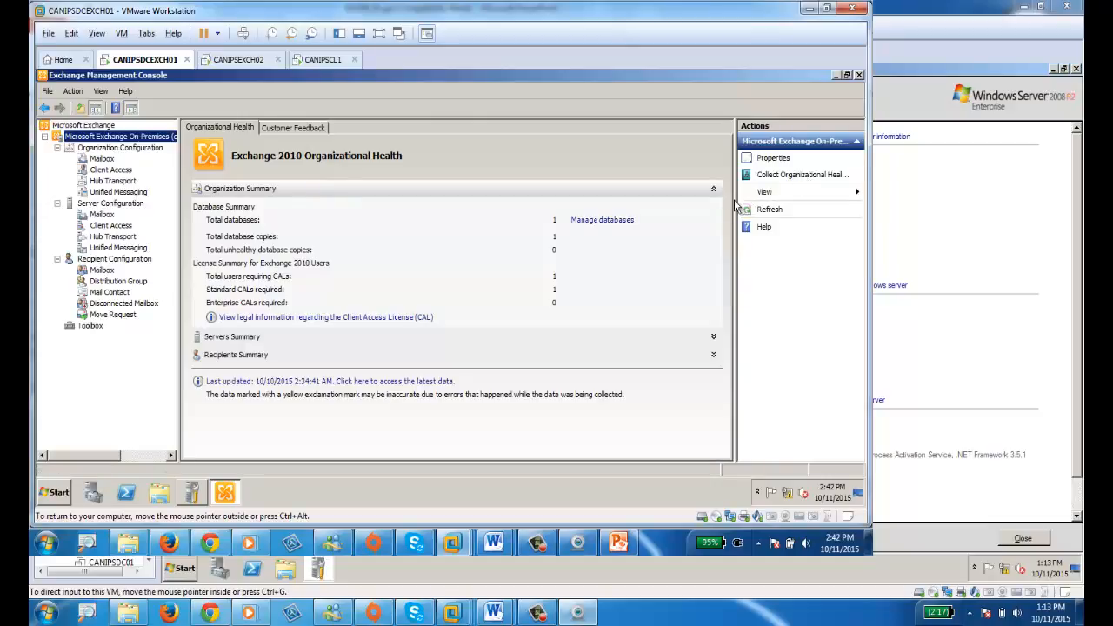
left_click_drag(735, 202, 661, 212)
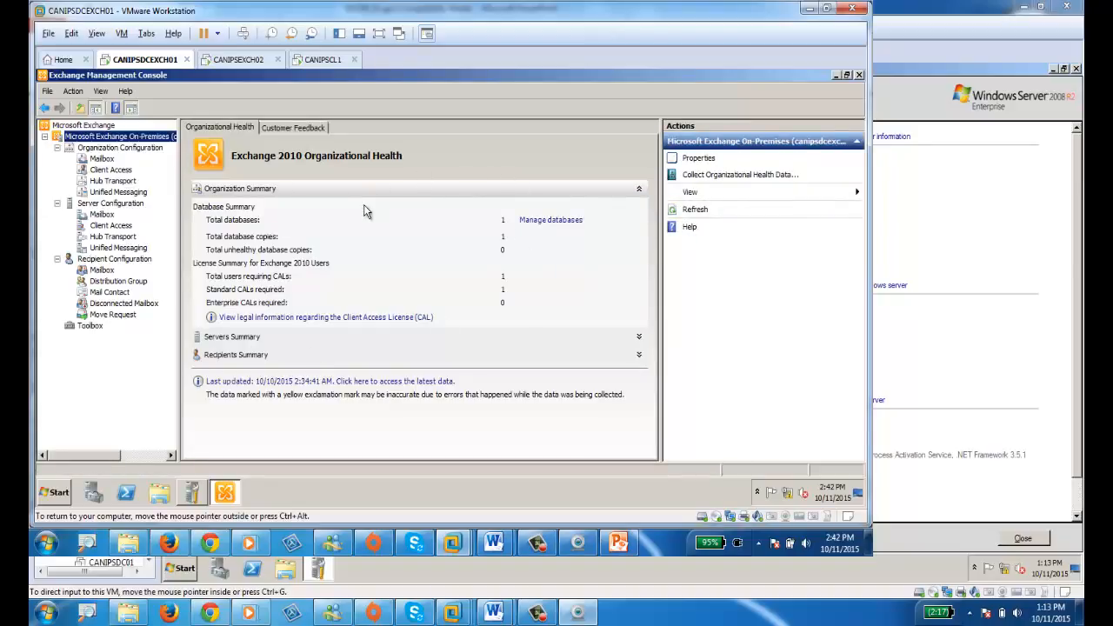
left_click(707, 176)
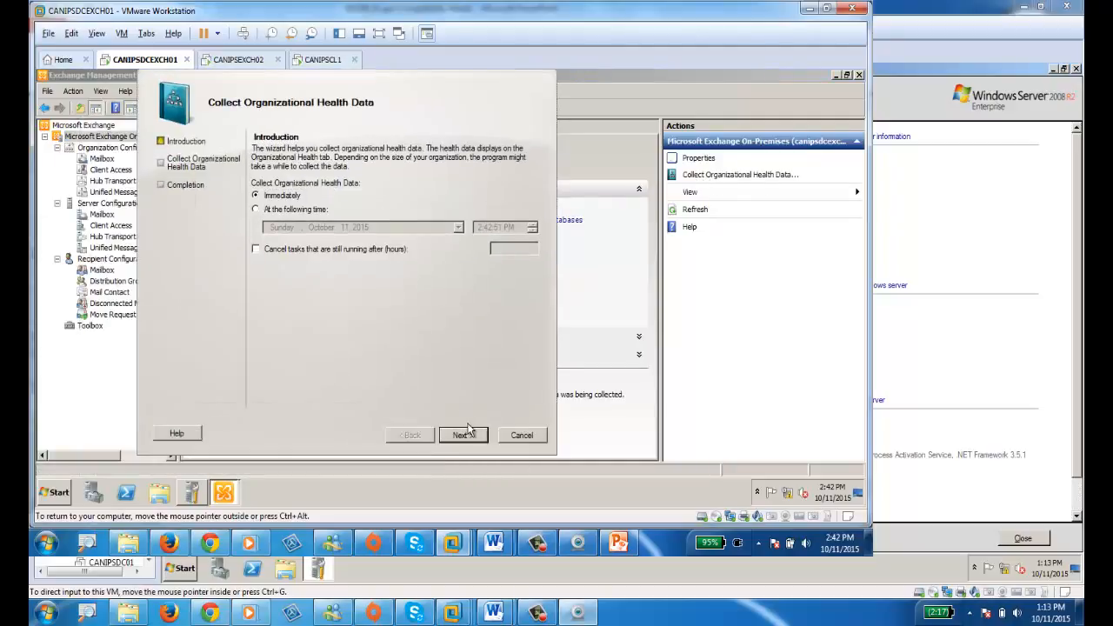
Run the health data collection immediately and review the Servers Summary counts while it completes.
left_click(462, 435)
left_click(462, 435)
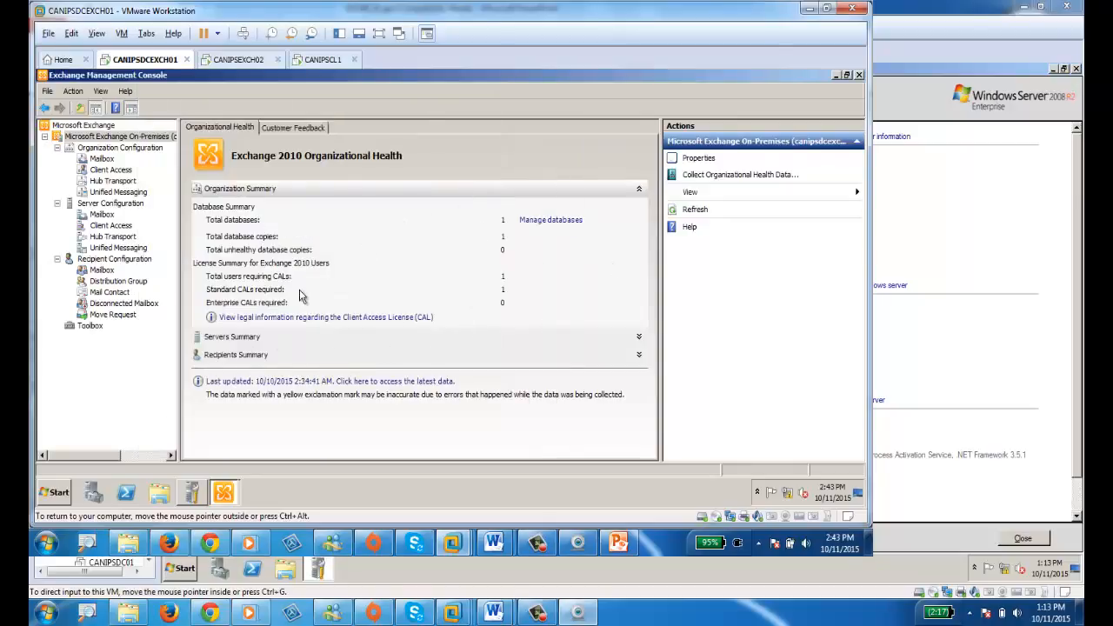
left_click(230, 344)
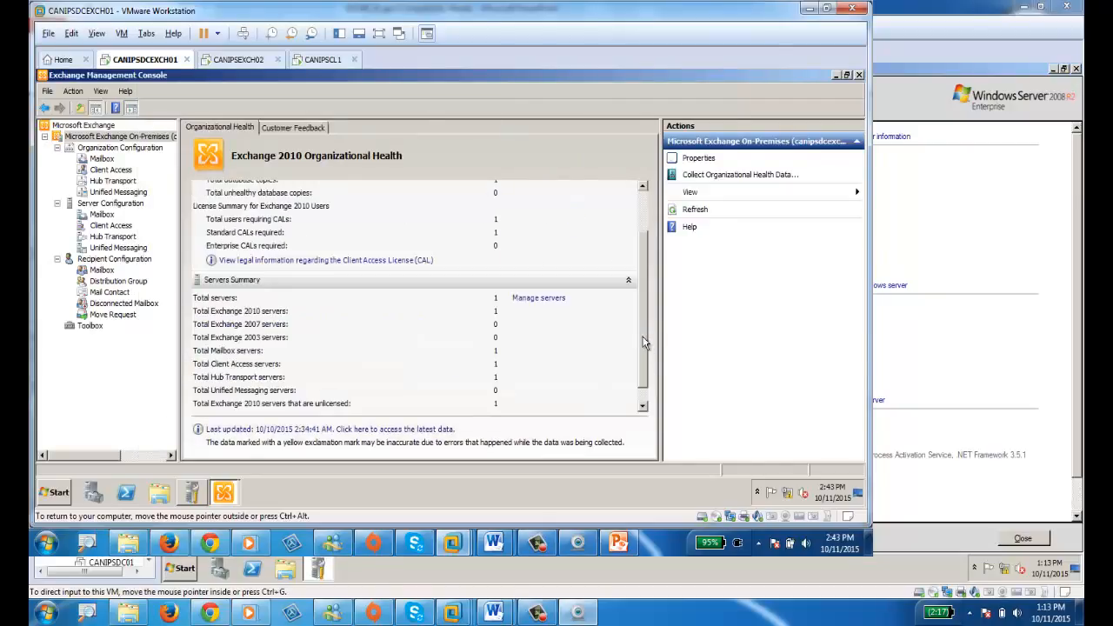
scroll(313, 316, "down", 1)
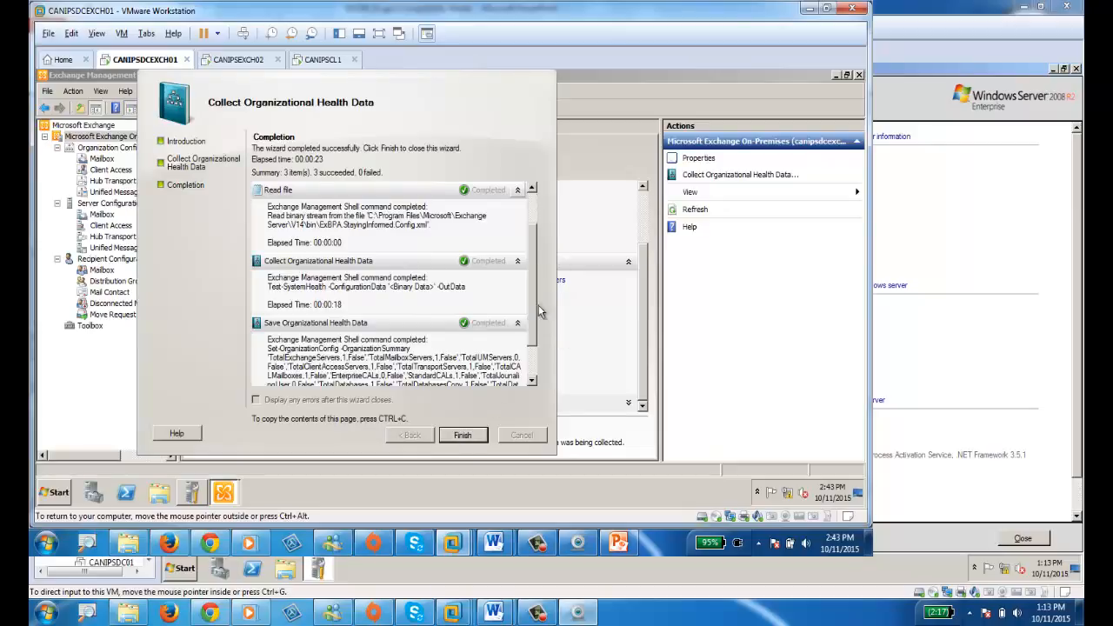
scroll(533, 332, "down", 3)
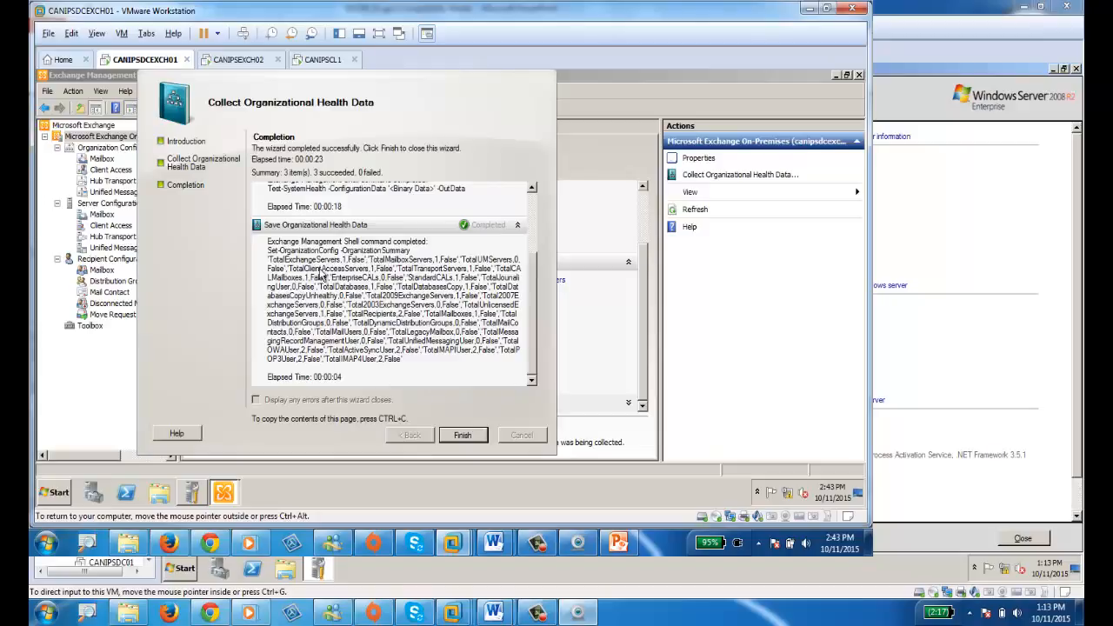
scroll(457, 283, "up", 4)
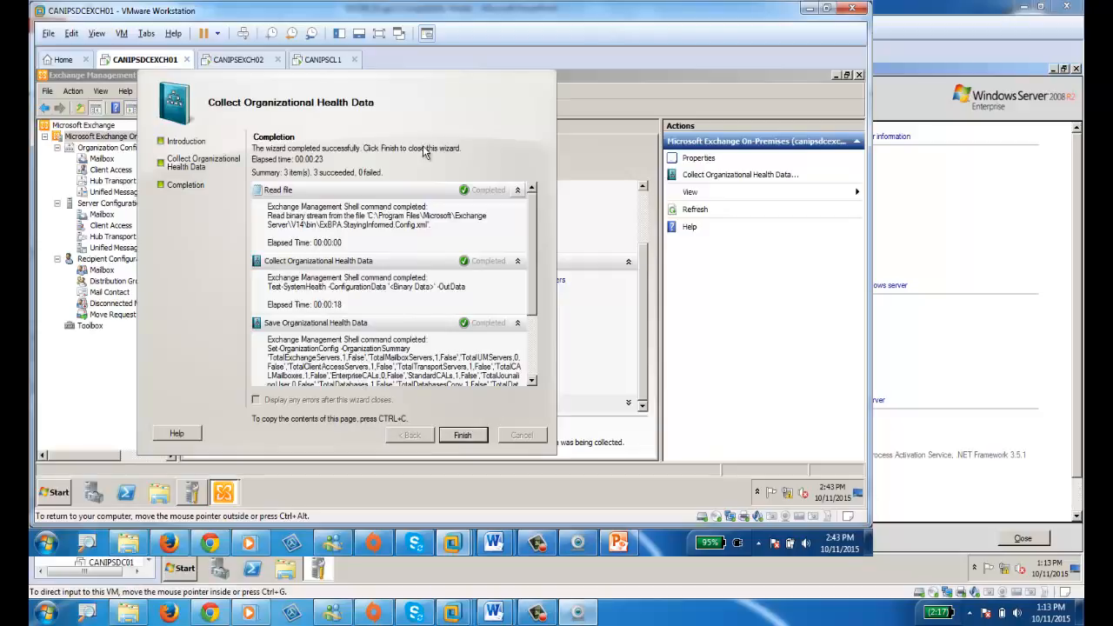
Finish the wizard, expand the Recipients Summary, and go to the Manage recipients list.
left_click(461, 435)
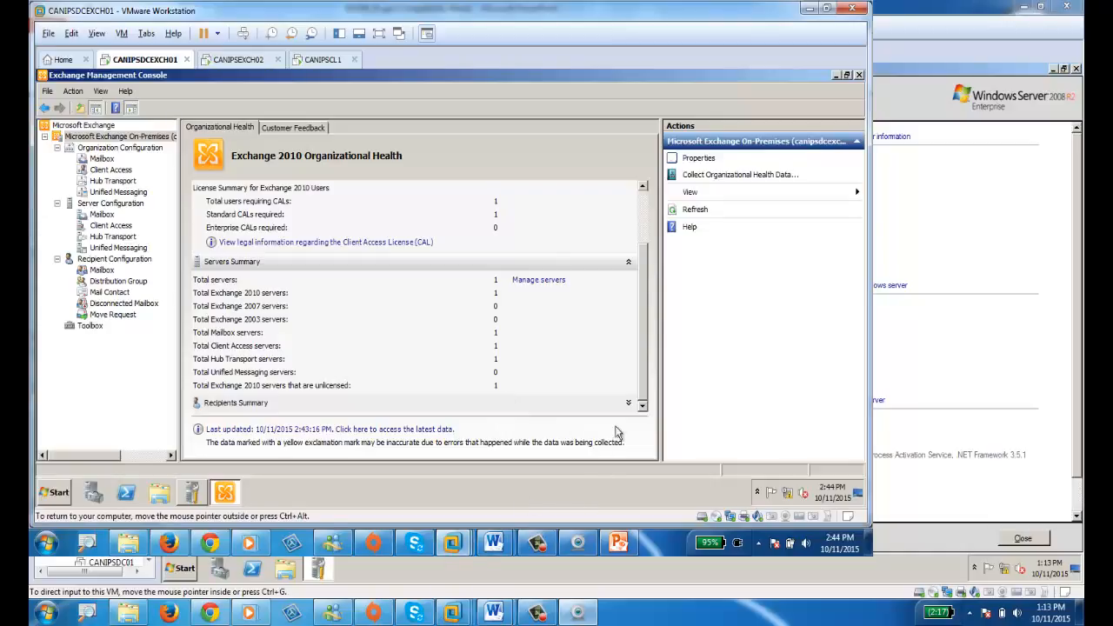
left_click(628, 402)
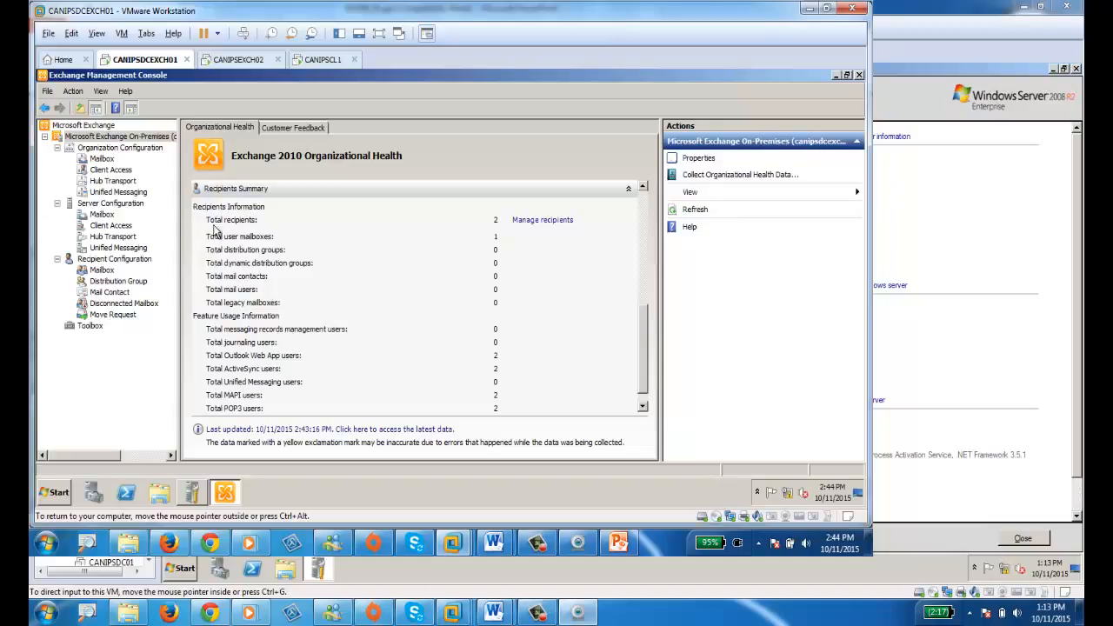
left_click(538, 223)
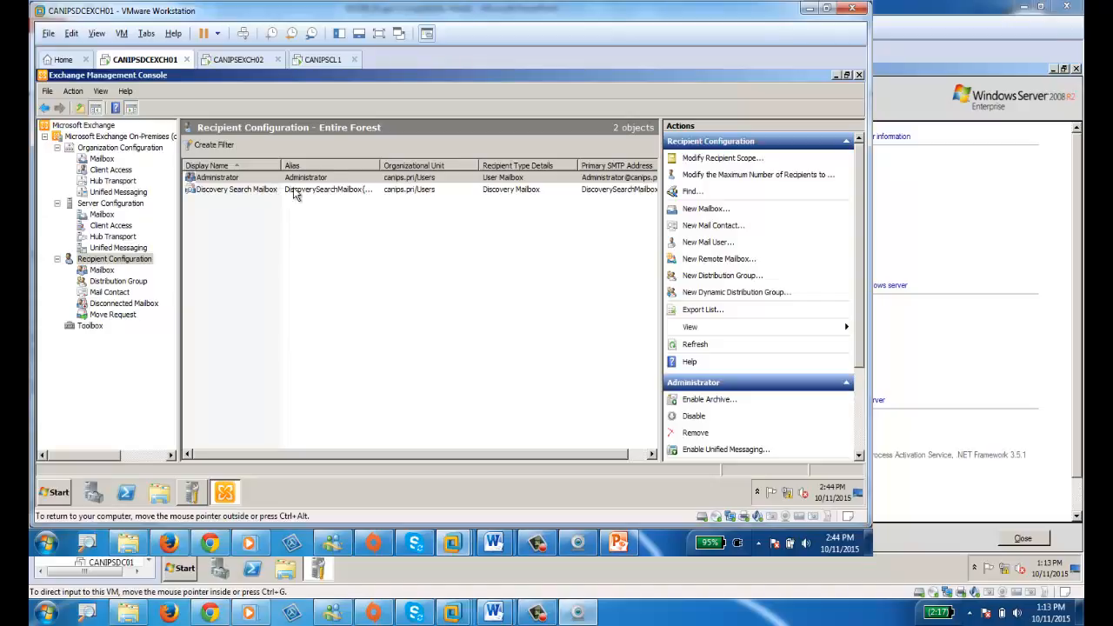
Browse the canips.pri Users container in Active Directory Users and Computers, then return to Exchange.
left_click(54, 493)
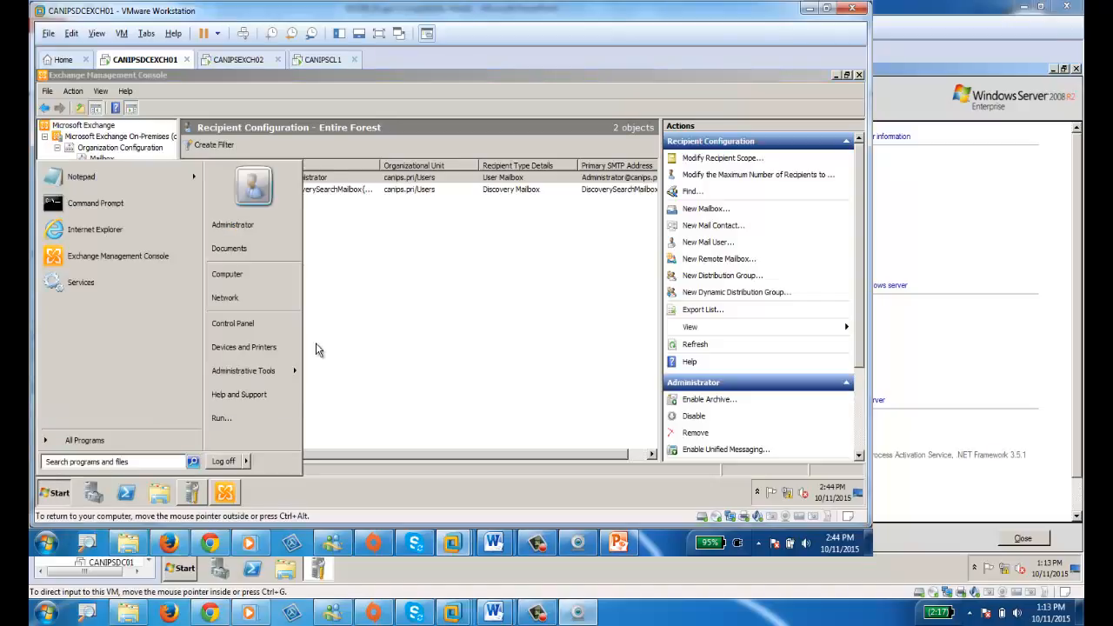
mouse_move(269, 371)
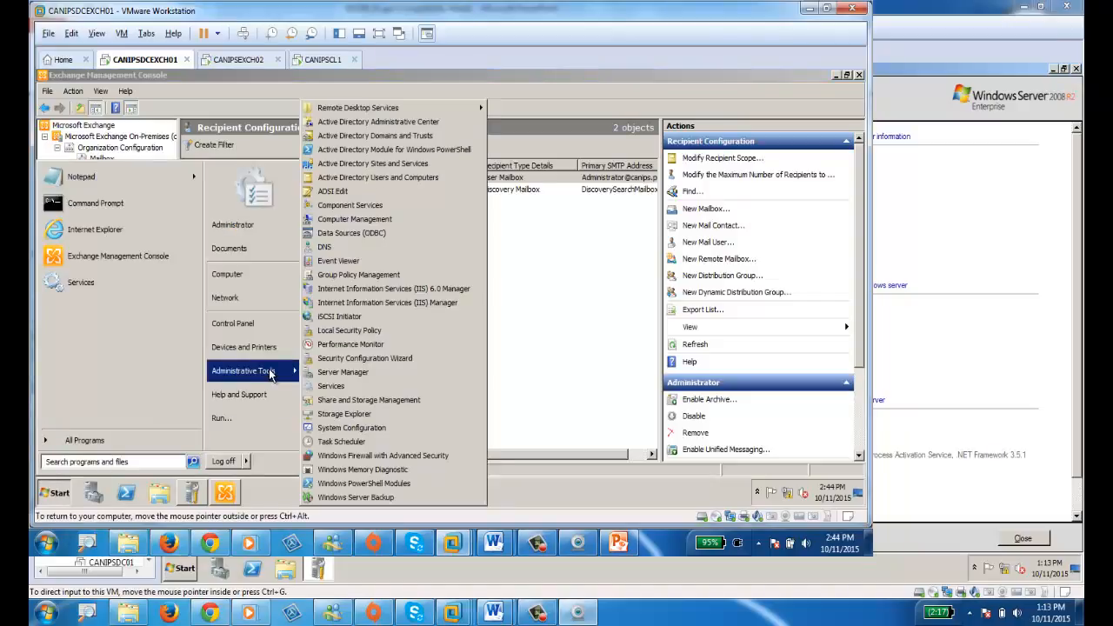
left_click(370, 180)
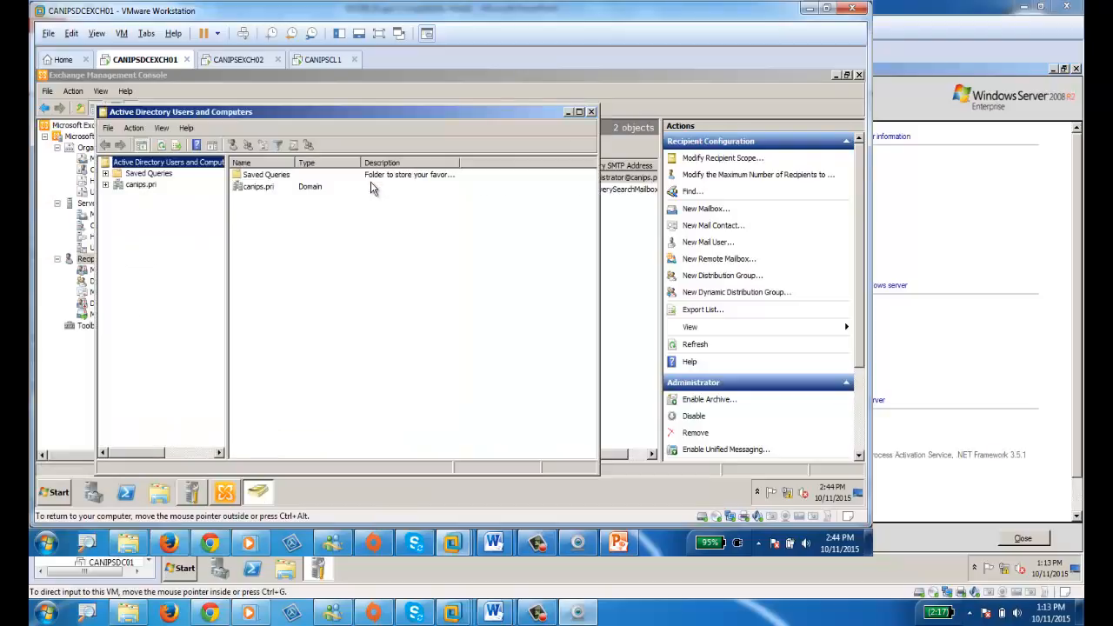
left_click(105, 184)
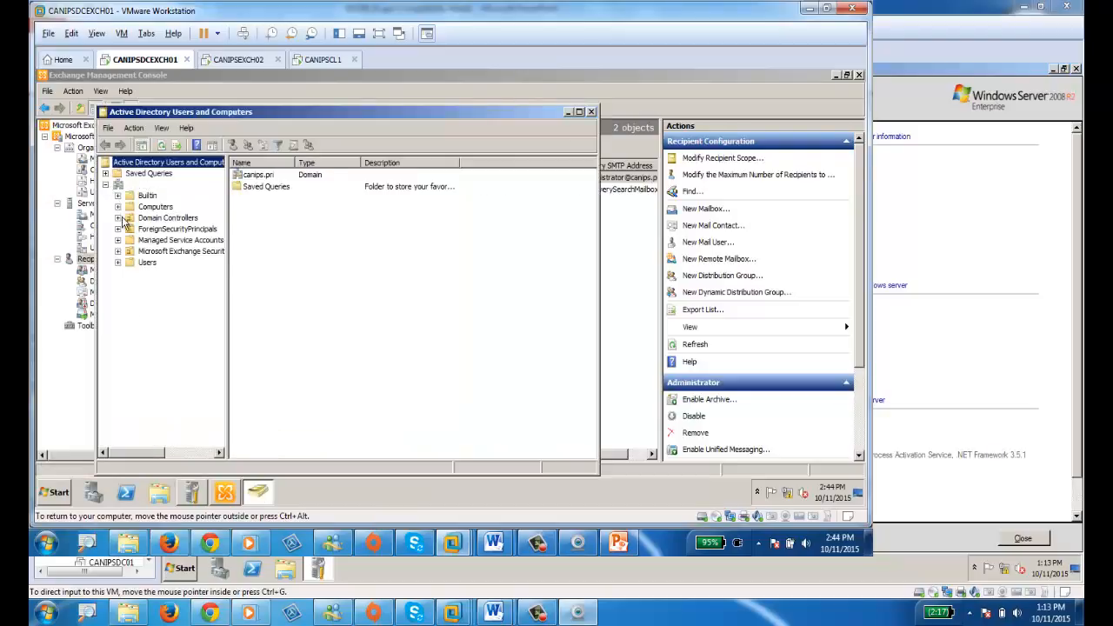
left_click(147, 263)
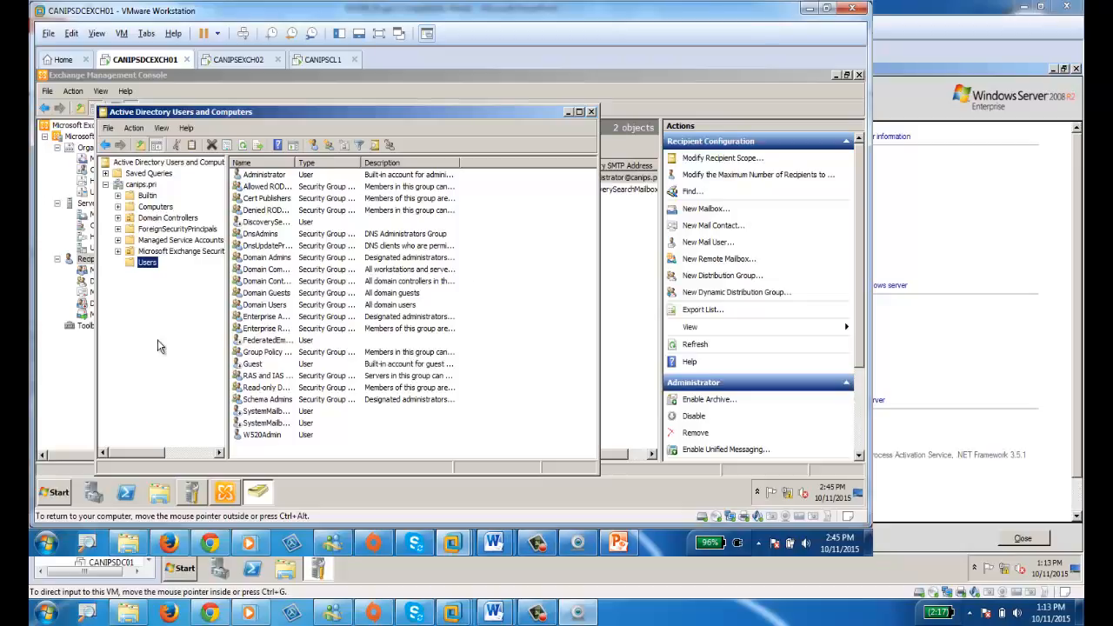
left_click(613, 257)
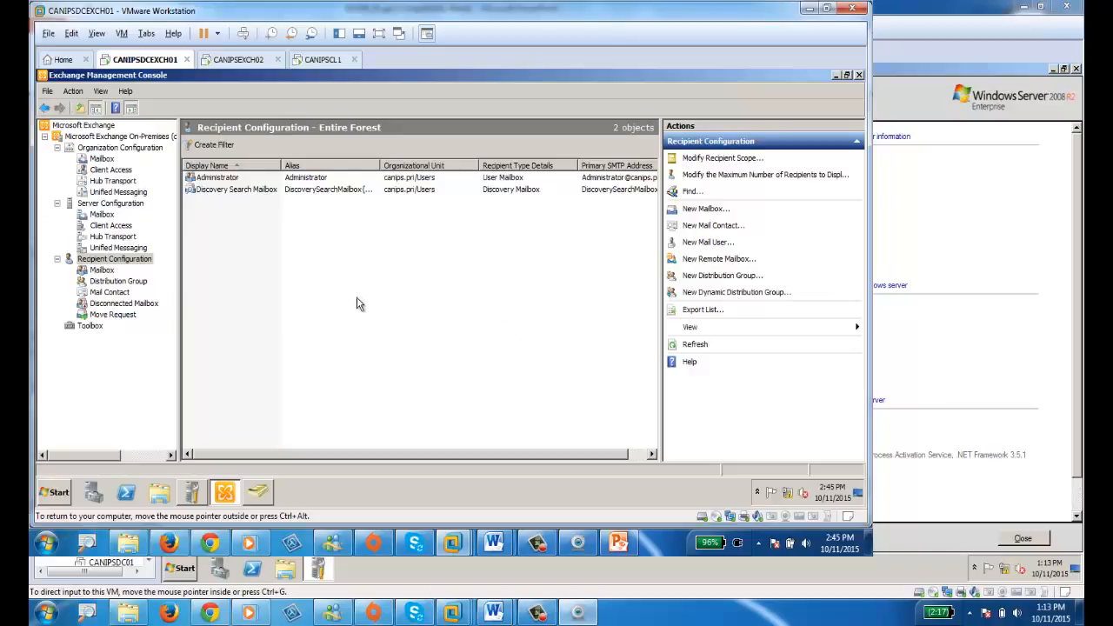
Start a New Mailbox for a new user with a User Mailbox, keeping the default organizational unit.
left_click(696, 218)
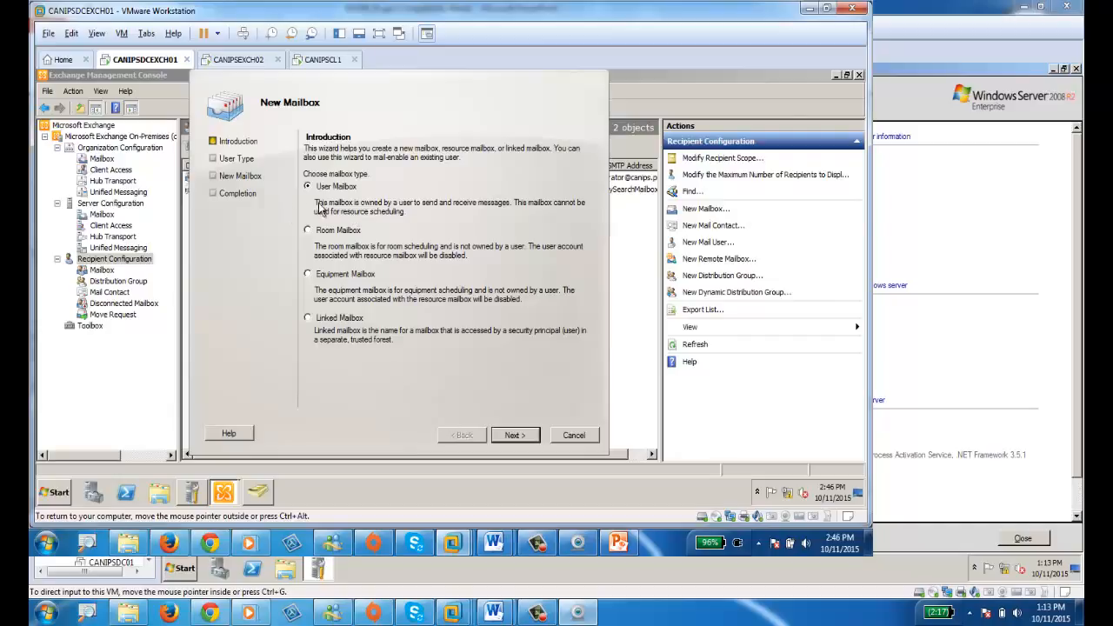
left_click(513, 435)
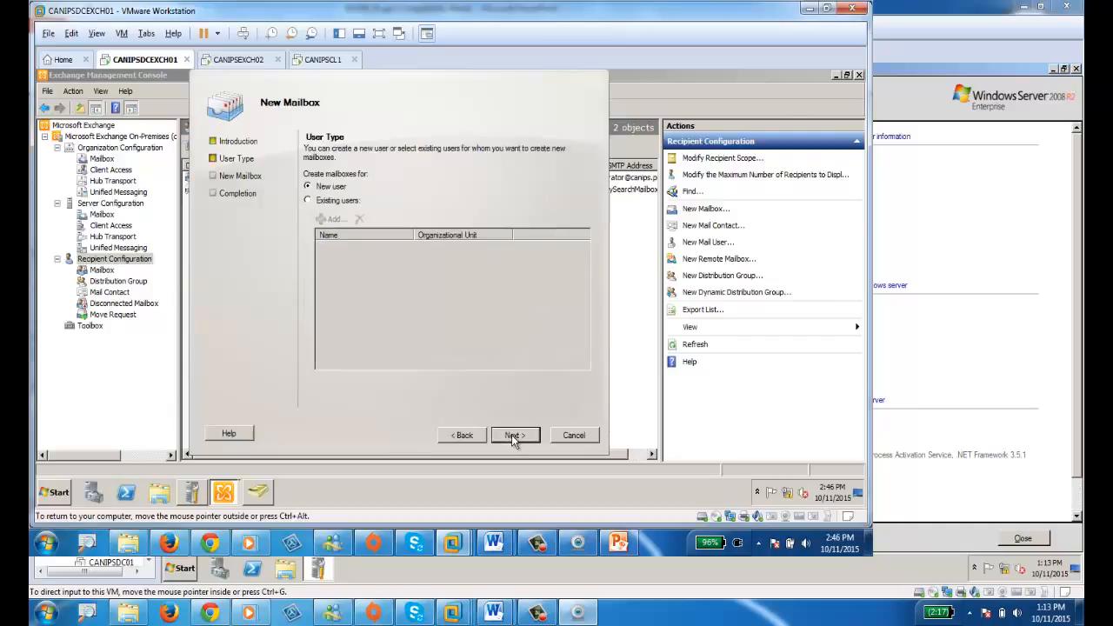
left_click(328, 203)
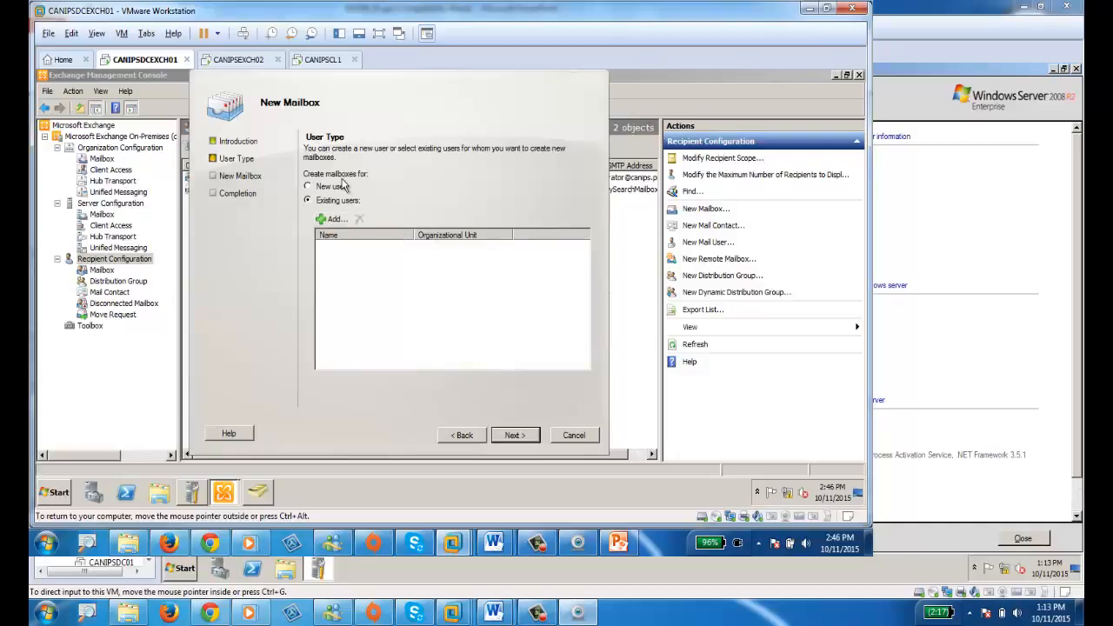
left_click(337, 187)
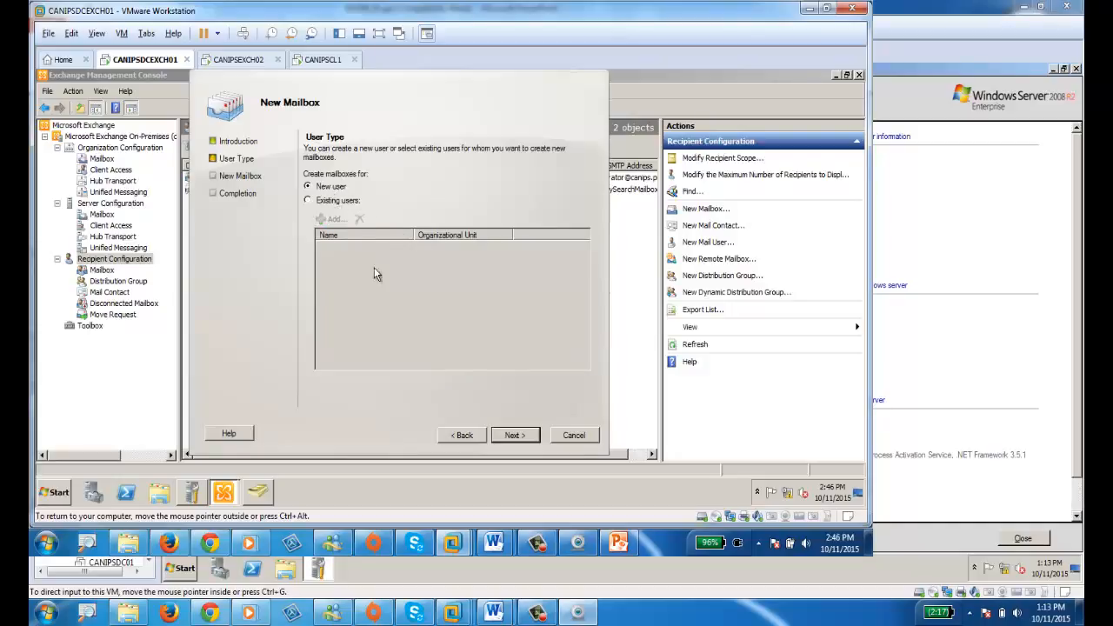
left_click(514, 435)
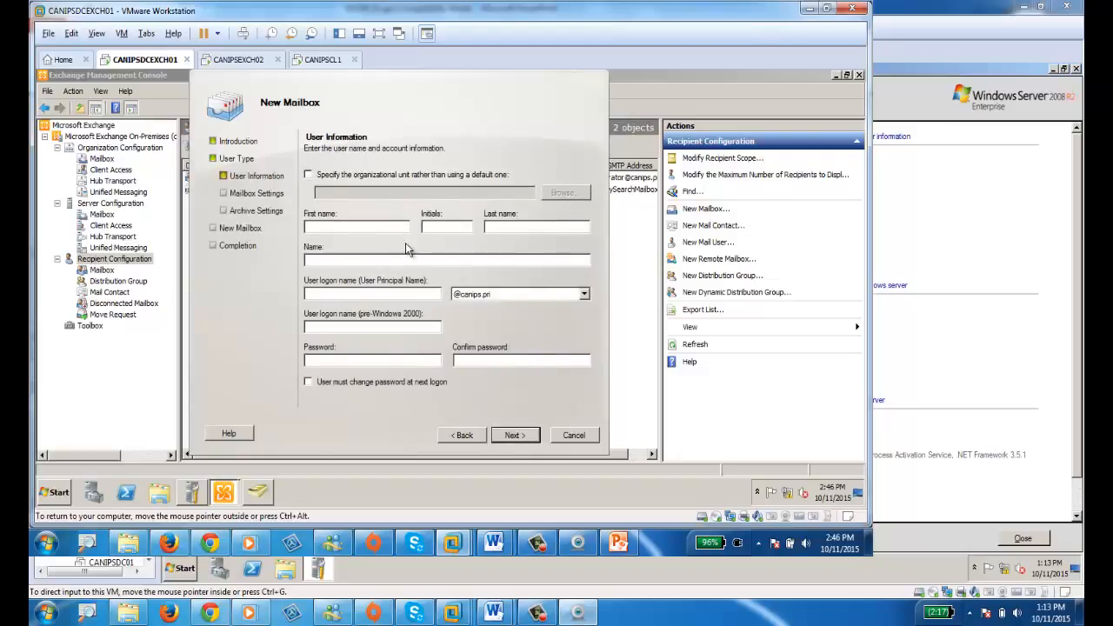
left_click(347, 178)
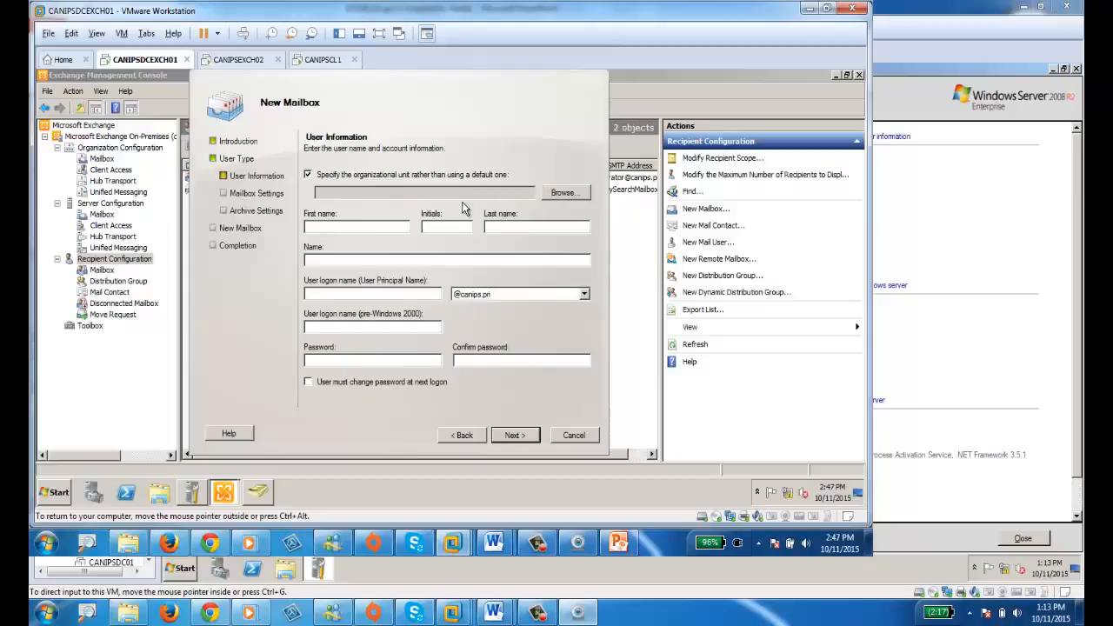
left_click(358, 179)
Enter the new user's name, logon name and matching password, then continue to Mailbox Settings.
left_click(331, 228)
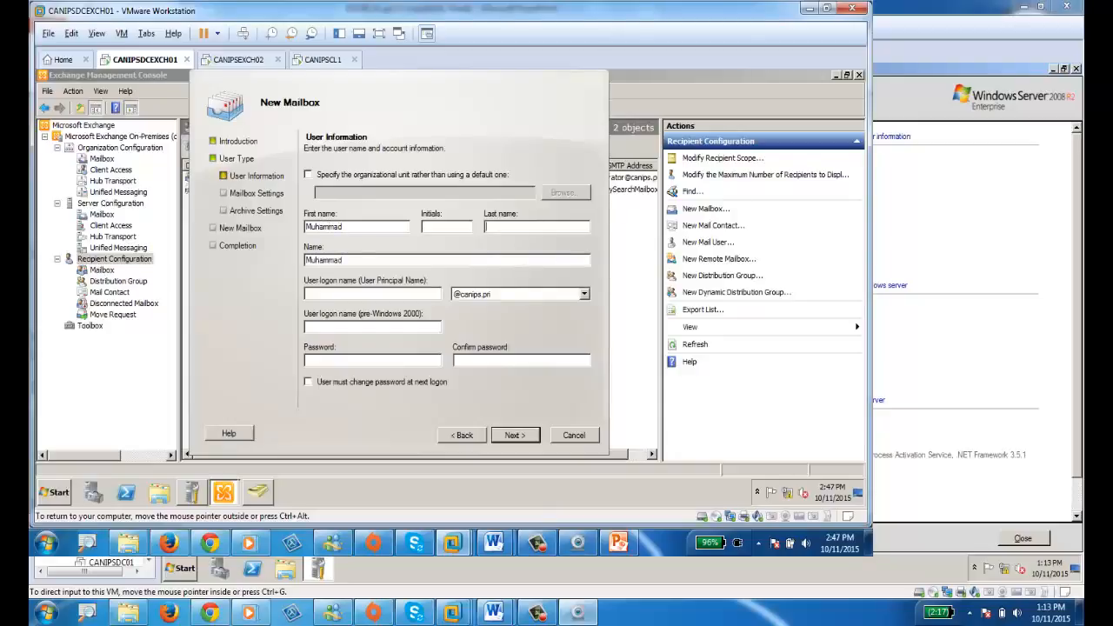
key("Tab")
key("Tab")
left_click(379, 363)
type("•••••••••")
key("Tab")
type("•••••••••")
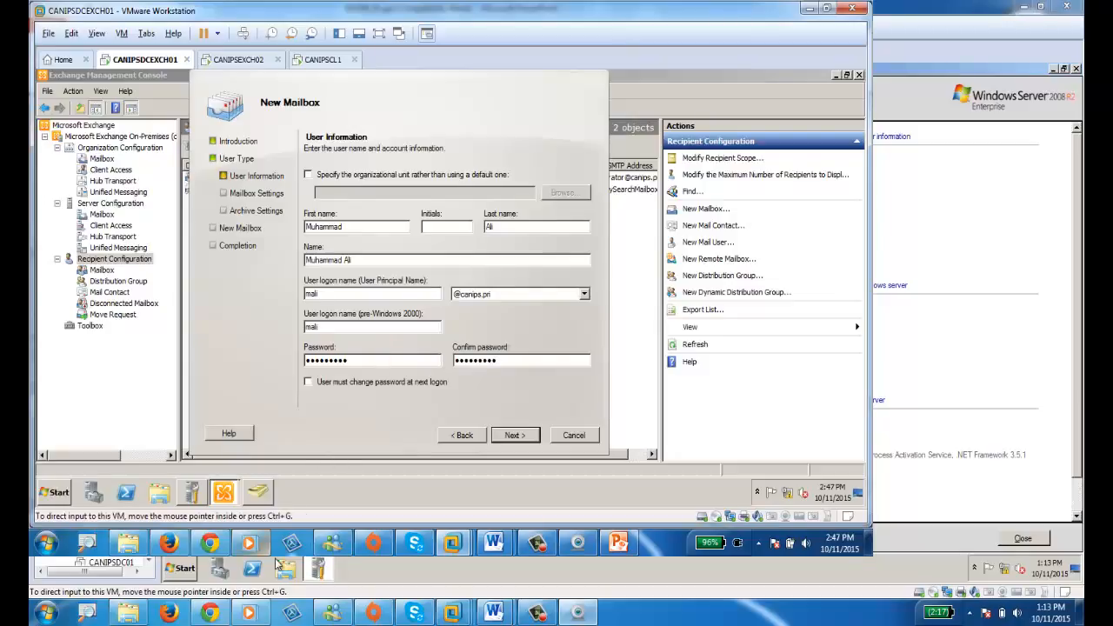
left_click(504, 441)
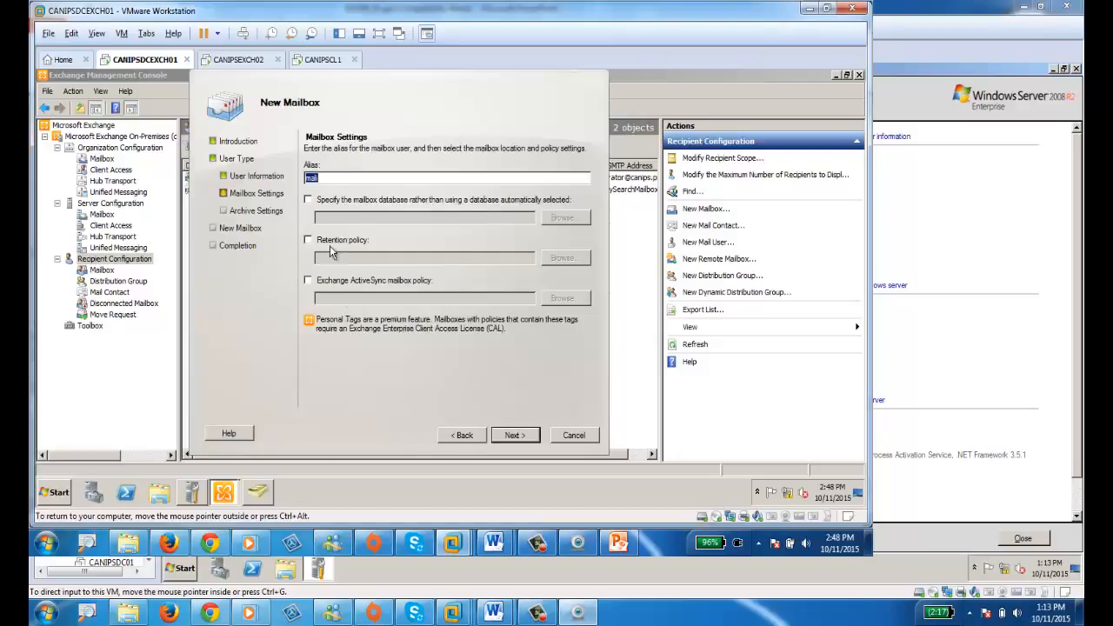
Recheck the alias on Mailbox Settings and advance through Archive Settings to the summary page.
left_click(524, 442)
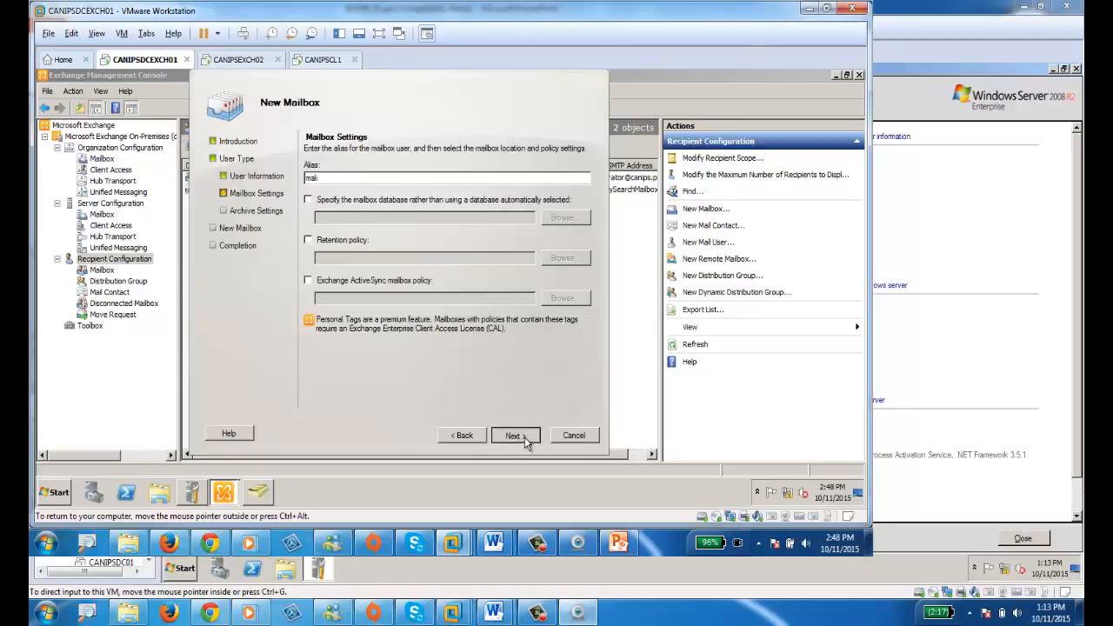
left_click(463, 436)
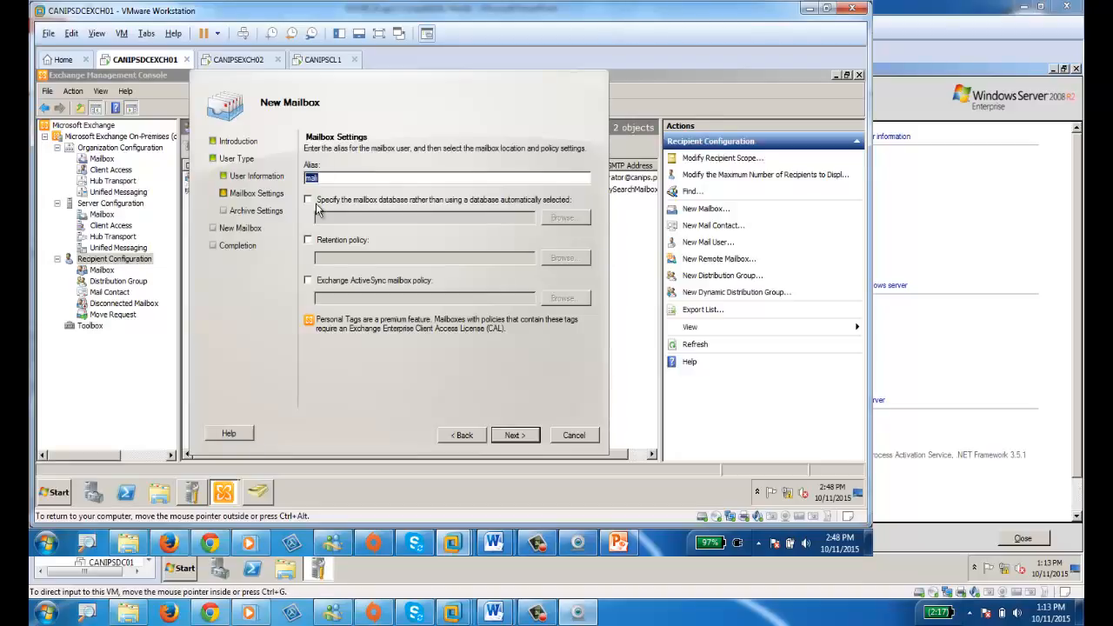
left_click(519, 439)
left_click(516, 438)
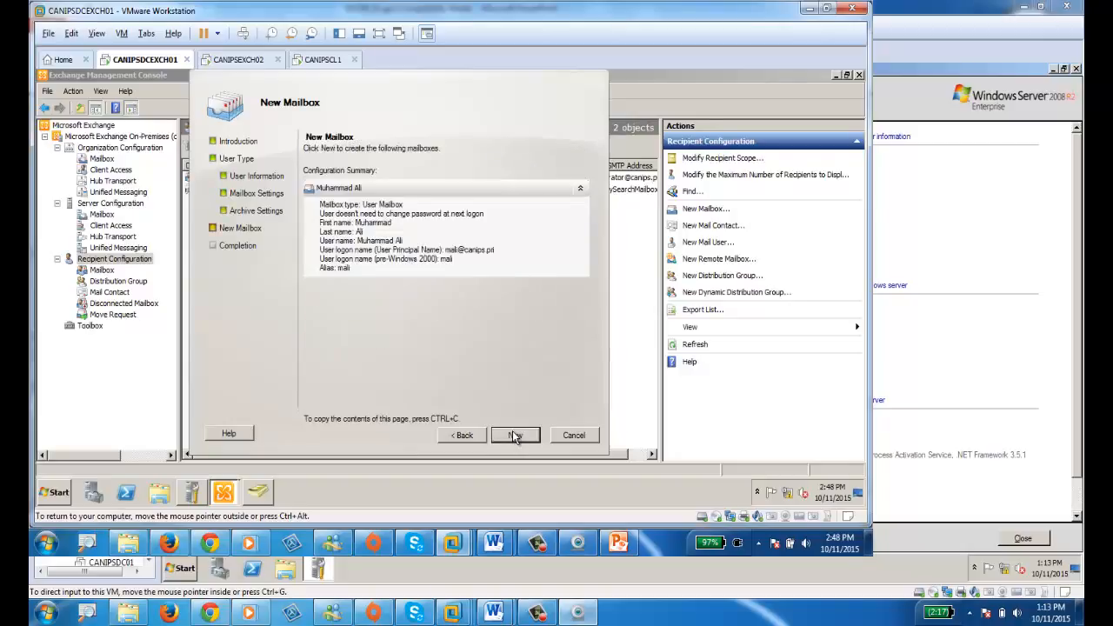
Create the new user mailbox from the summary page.
left_click(515, 436)
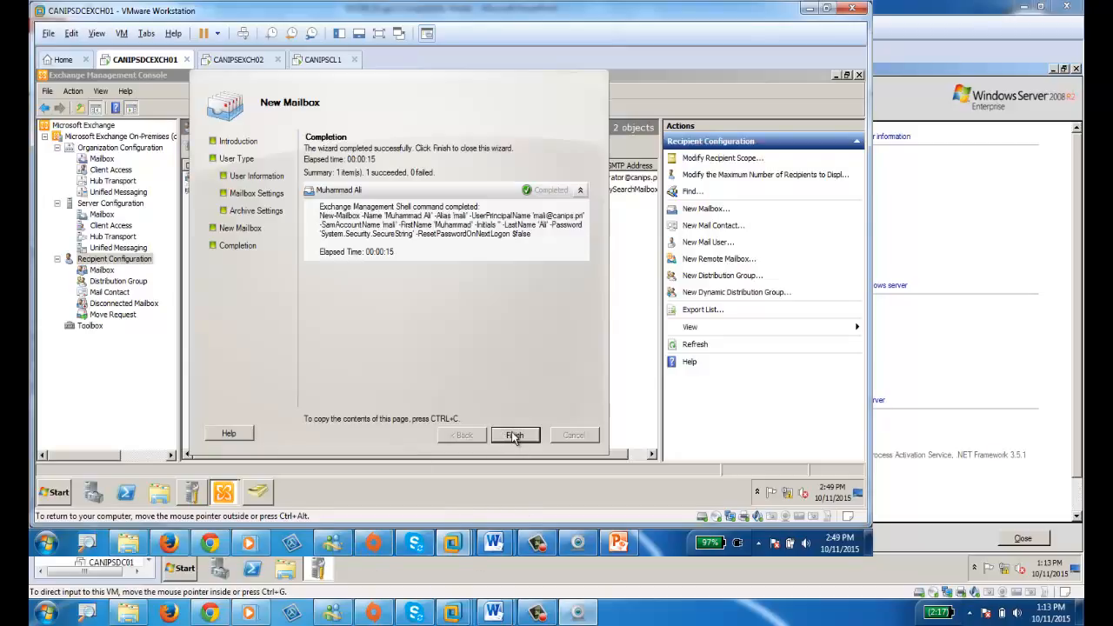
Close the completed New Mailbox wizard, which reported 1 succeeded and 0 failed.
left_click(514, 435)
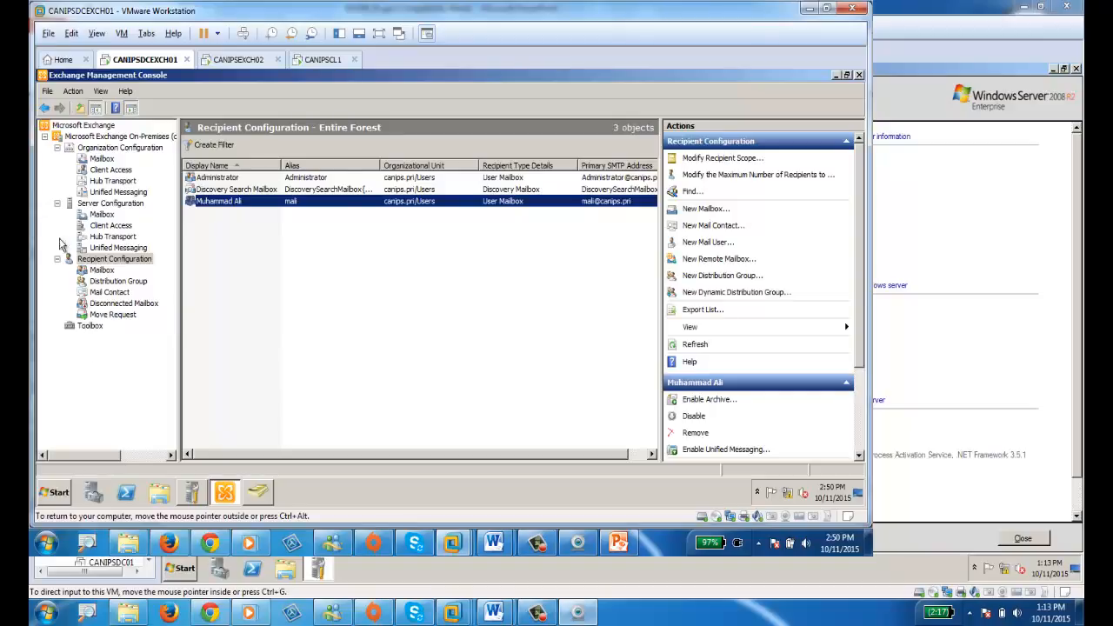
left_click(324, 59)
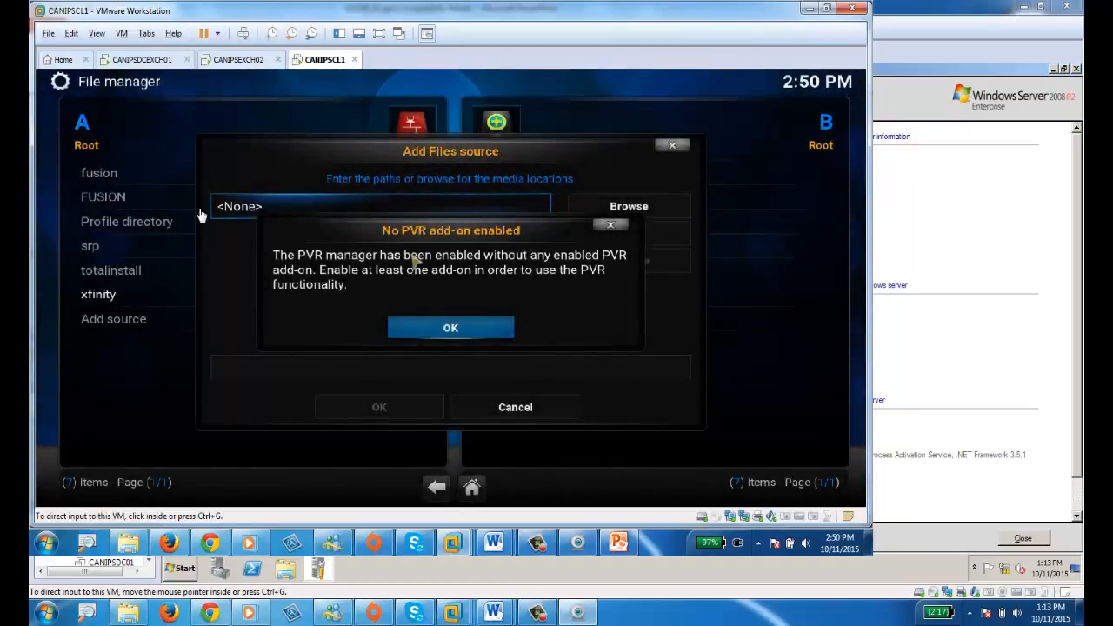
left_click(144, 59)
left_click(329, 59)
left_click(149, 62)
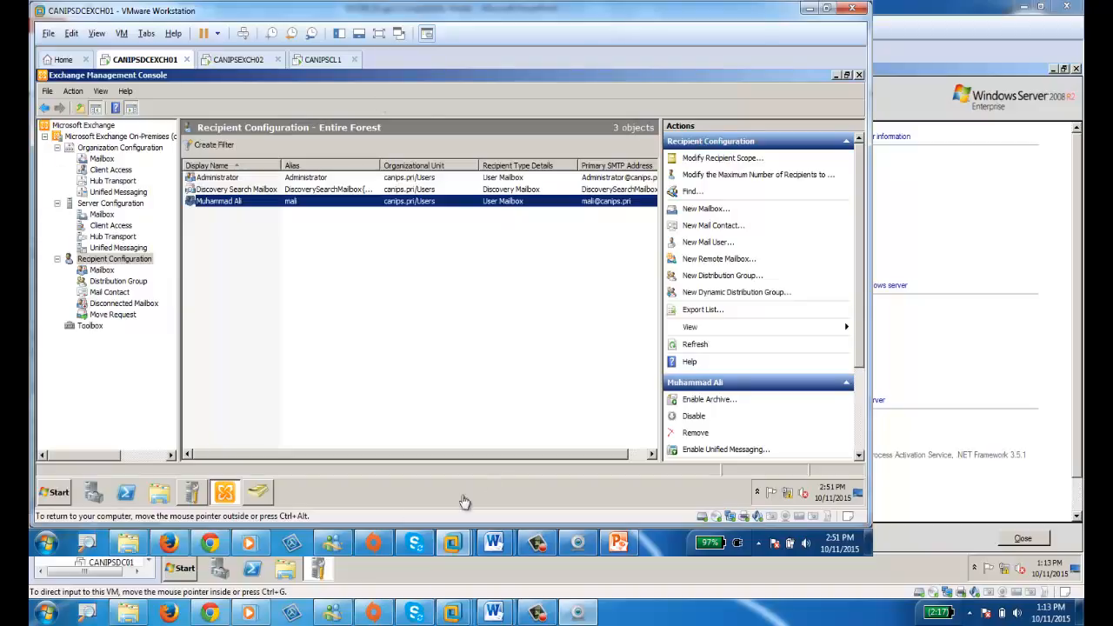
Select Server Configuration > Client Access to list the owa (Default Web Site) virtual directory.
left_click(120, 227)
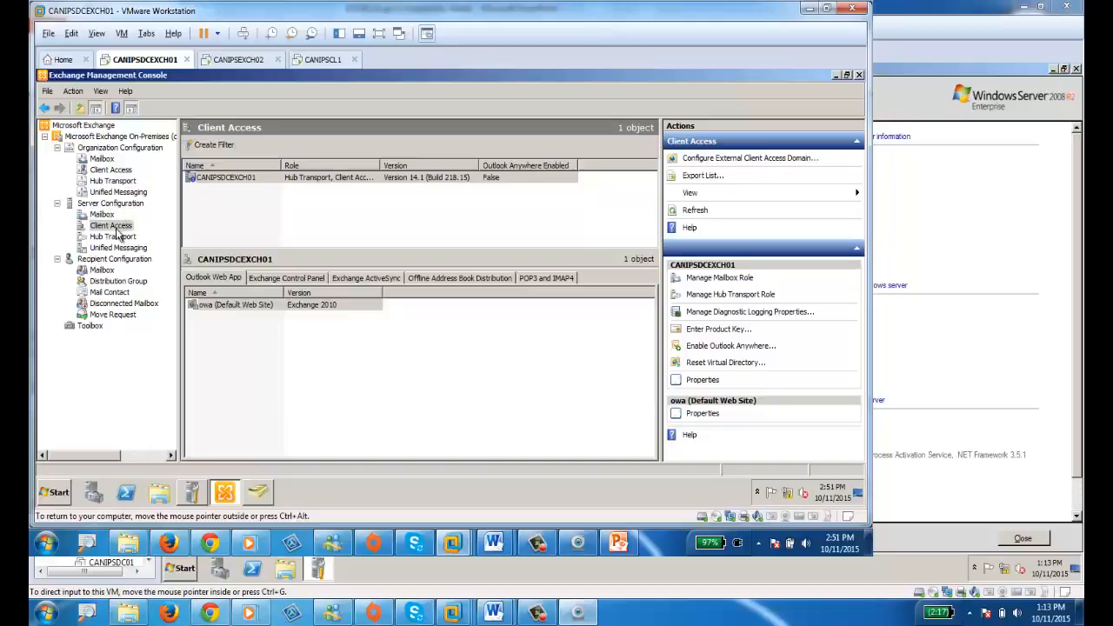
left_click(232, 309)
double_click(232, 310)
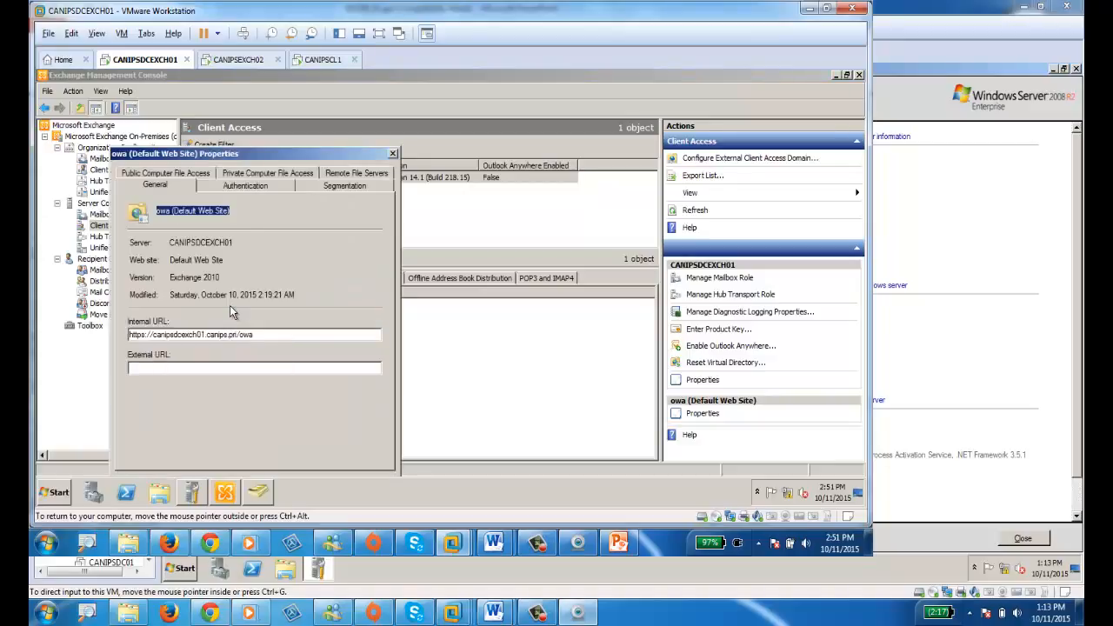
left_click_drag(289, 150, 599, 100)
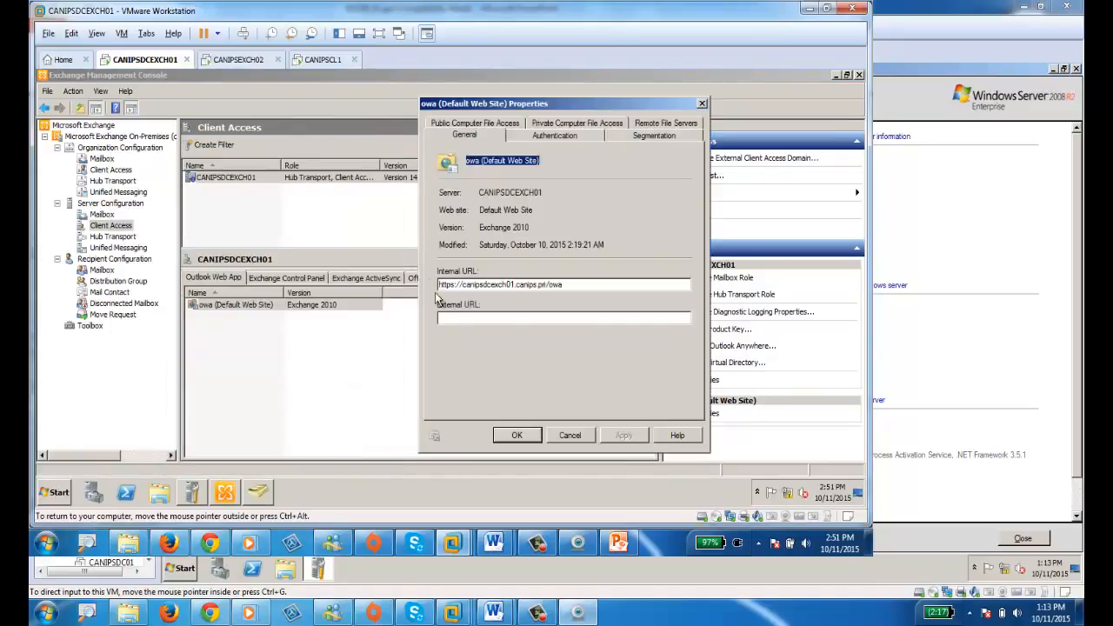
left_click_drag(586, 283, 435, 283)
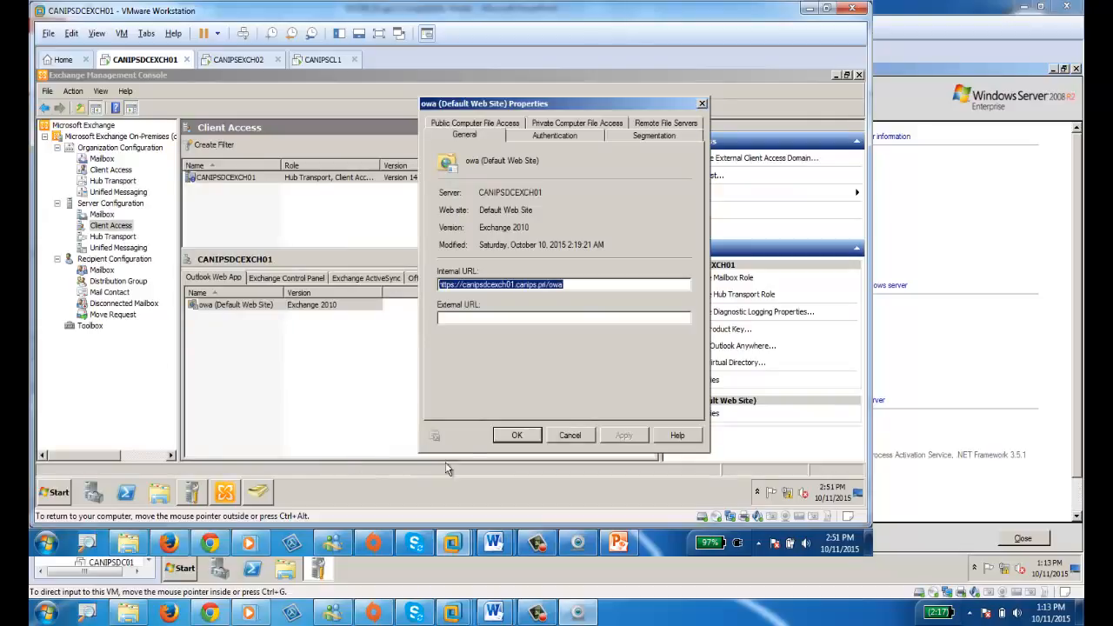
right_click(513, 281)
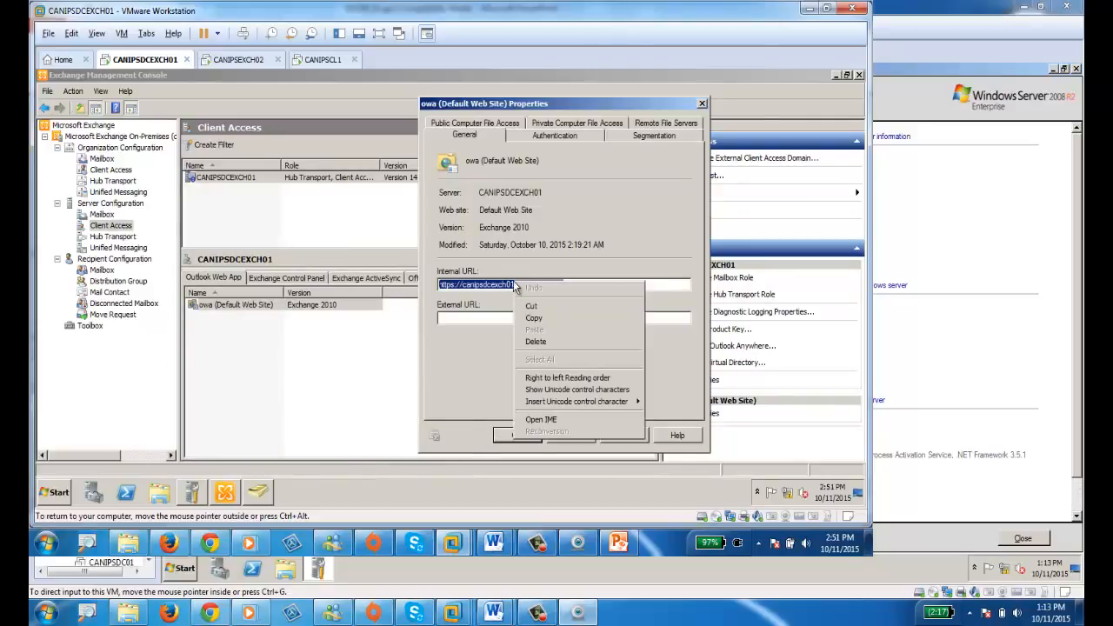
left_click(534, 318)
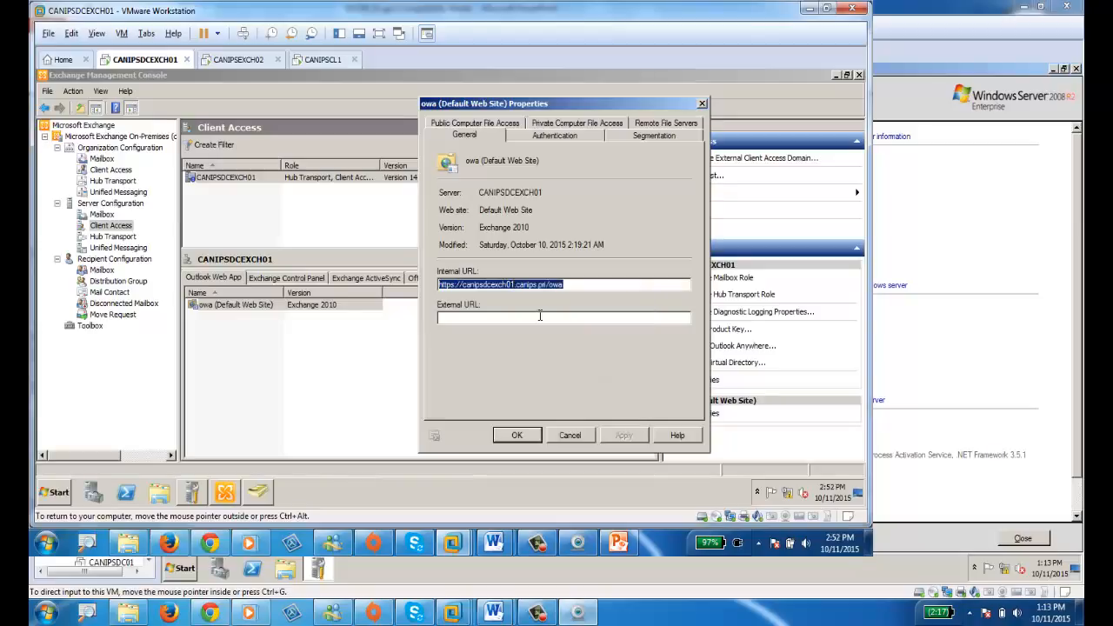
left_click(57, 498)
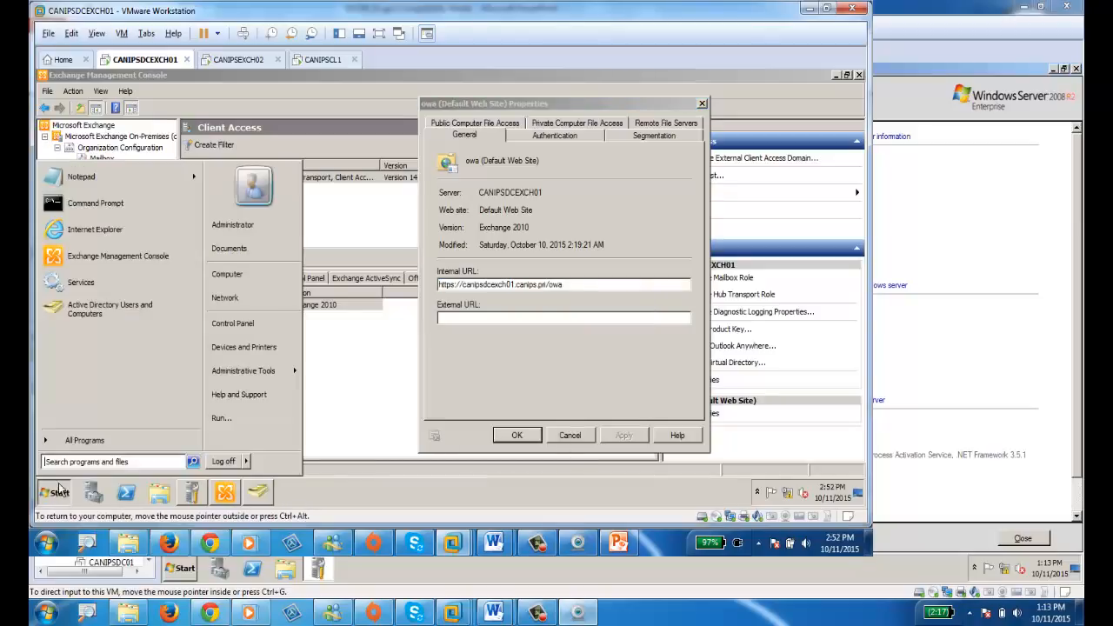
Launch Internet Explorer and accept the recommended security settings.
left_click(102, 232)
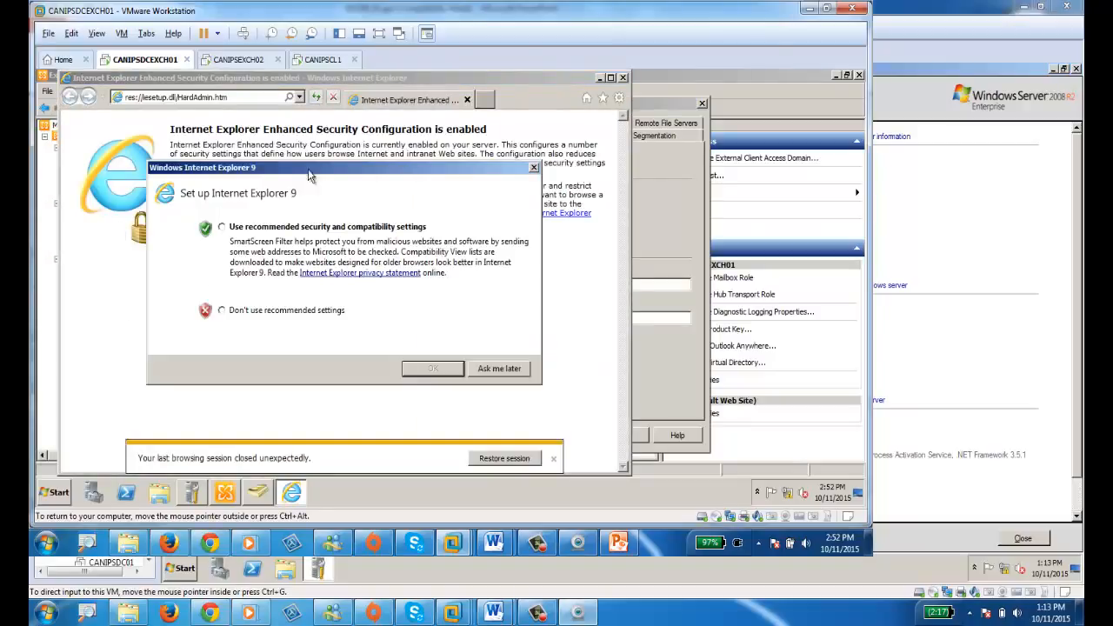
left_click(320, 226)
left_click(424, 369)
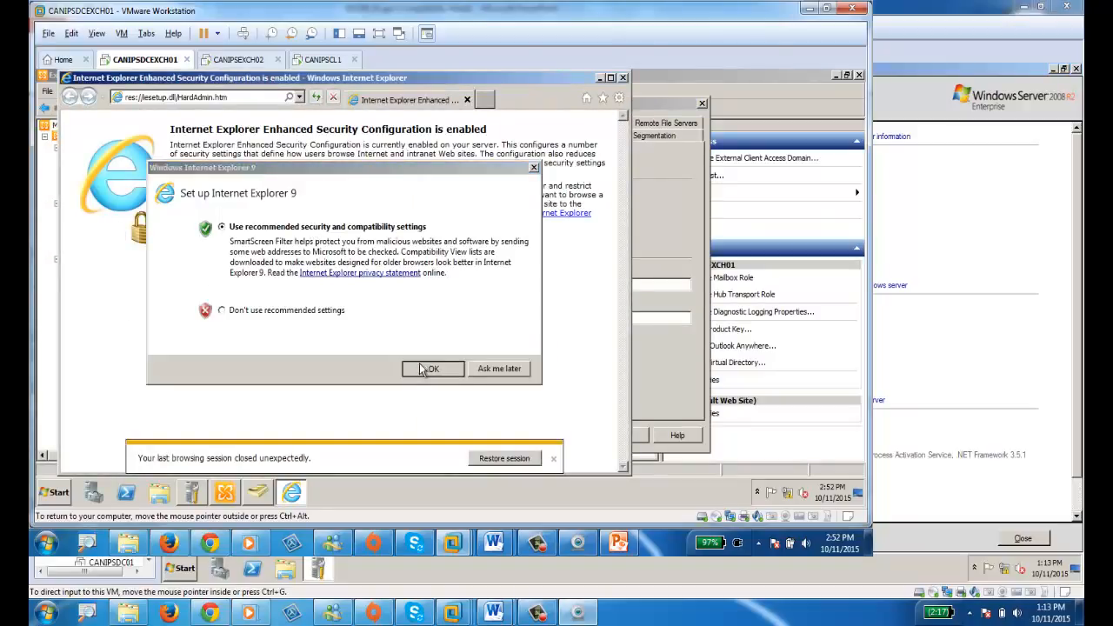
Turn off IE Enhanced Security Configuration for both Administrators and Users in Server Manager.
left_click(93, 492)
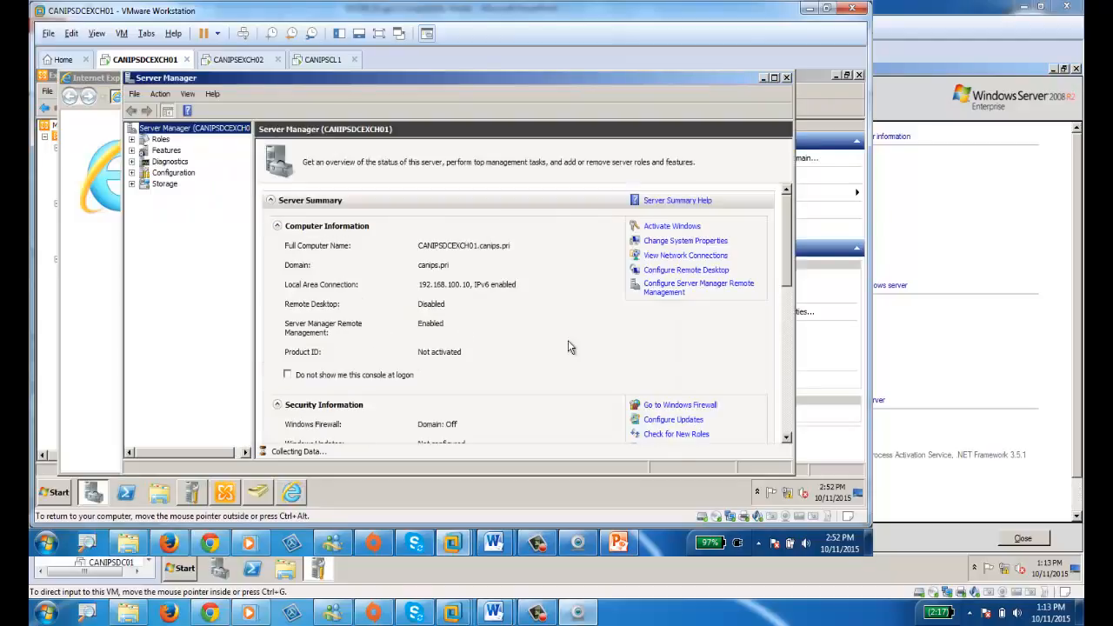
left_click(668, 349)
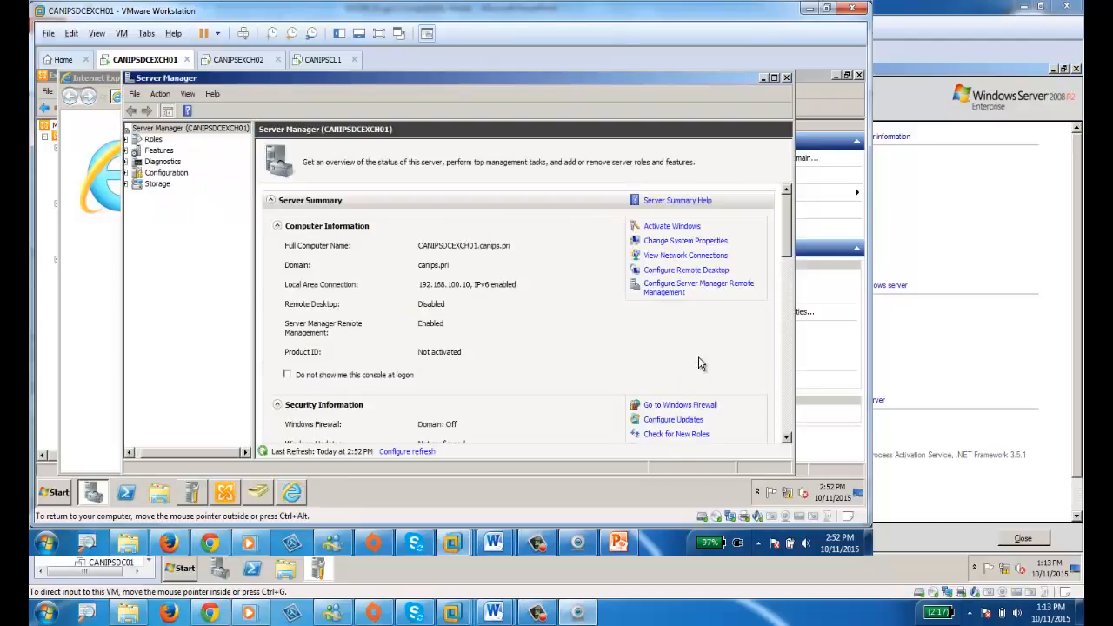
left_click_drag(789, 243, 782, 326)
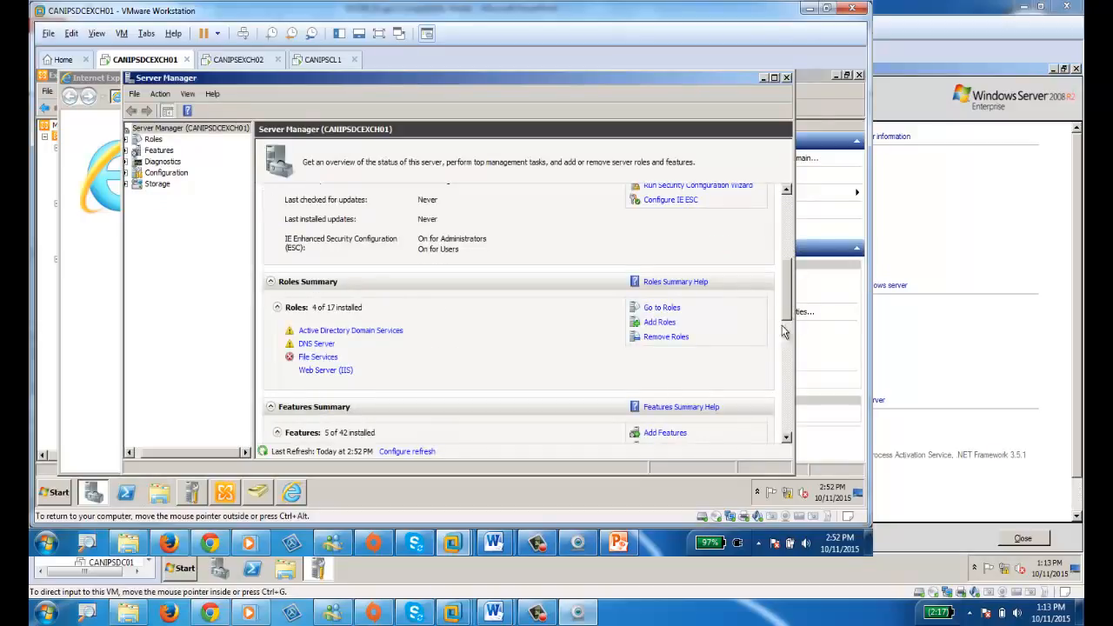
left_click(669, 201)
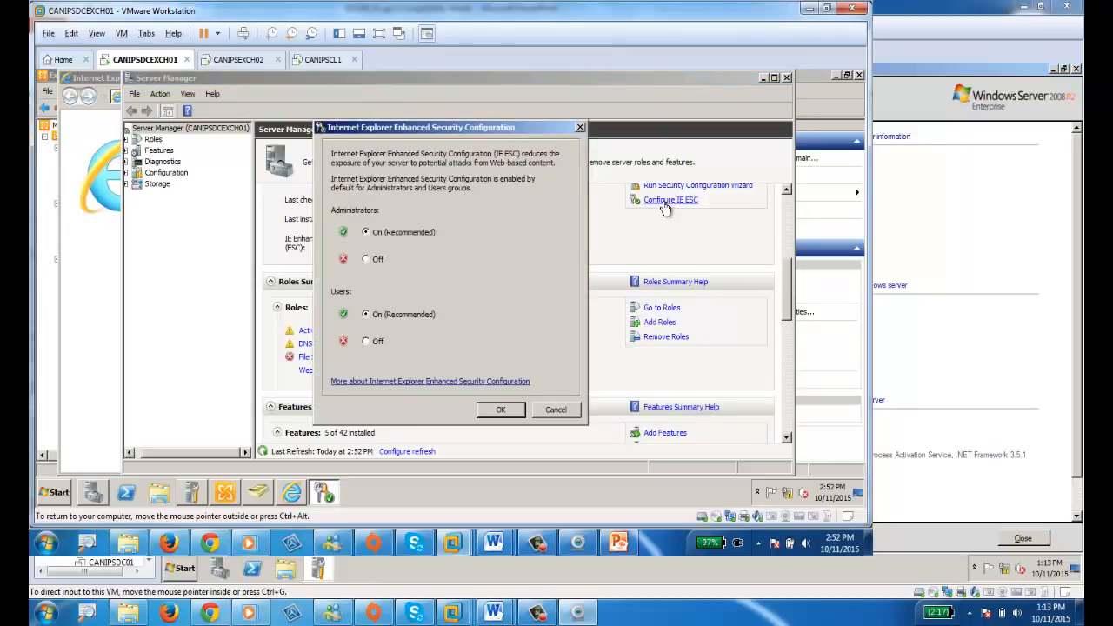
left_click(376, 261)
left_click(381, 345)
left_click(513, 412)
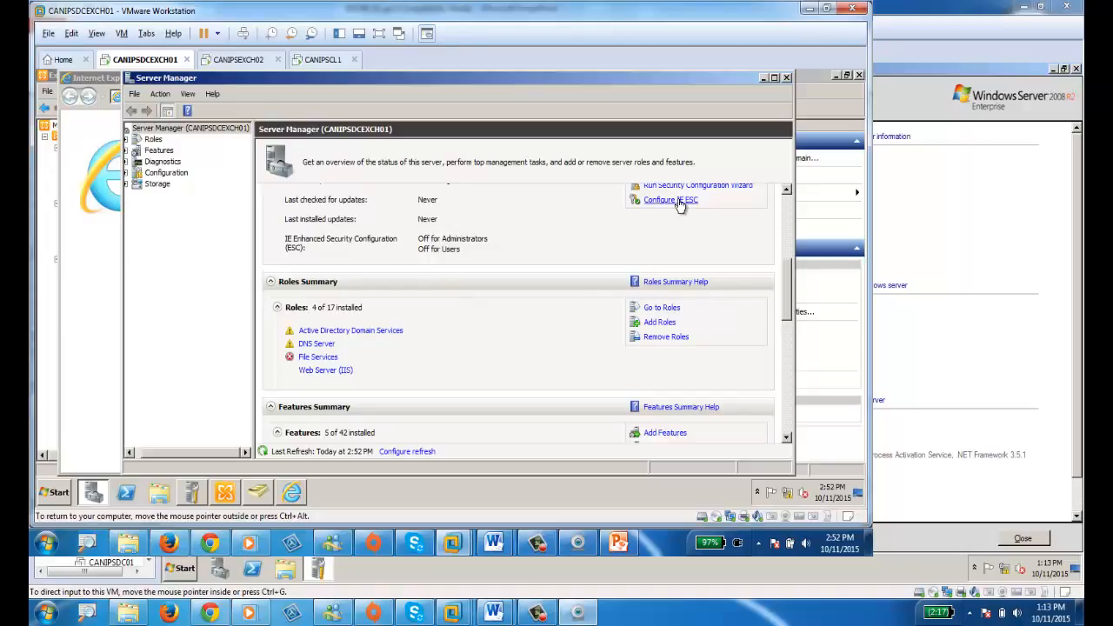
left_click(786, 77)
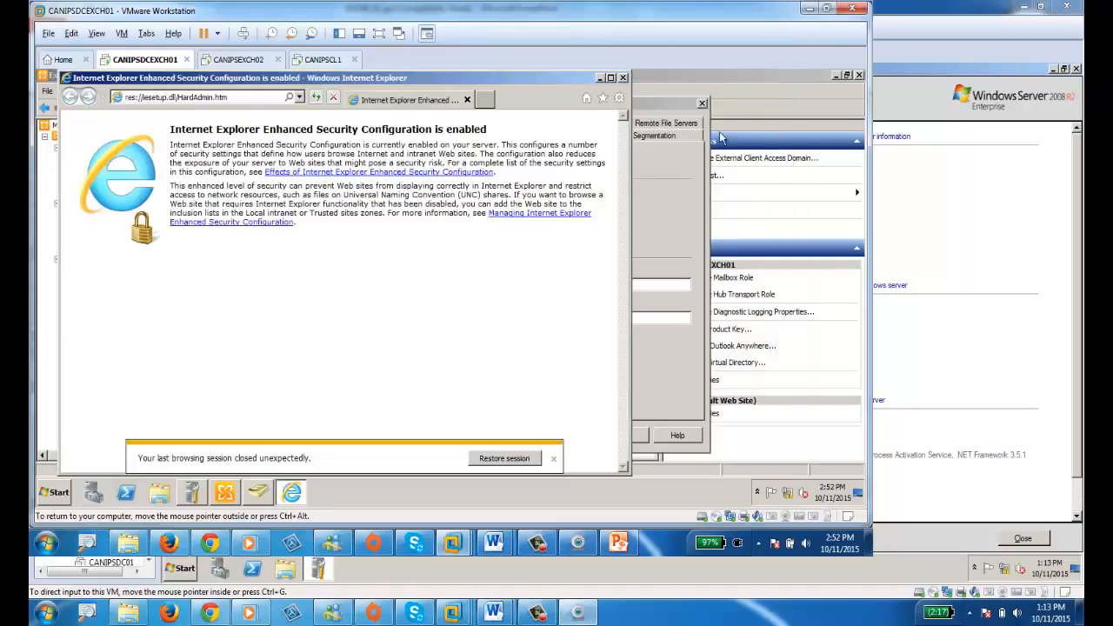
left_click(622, 77)
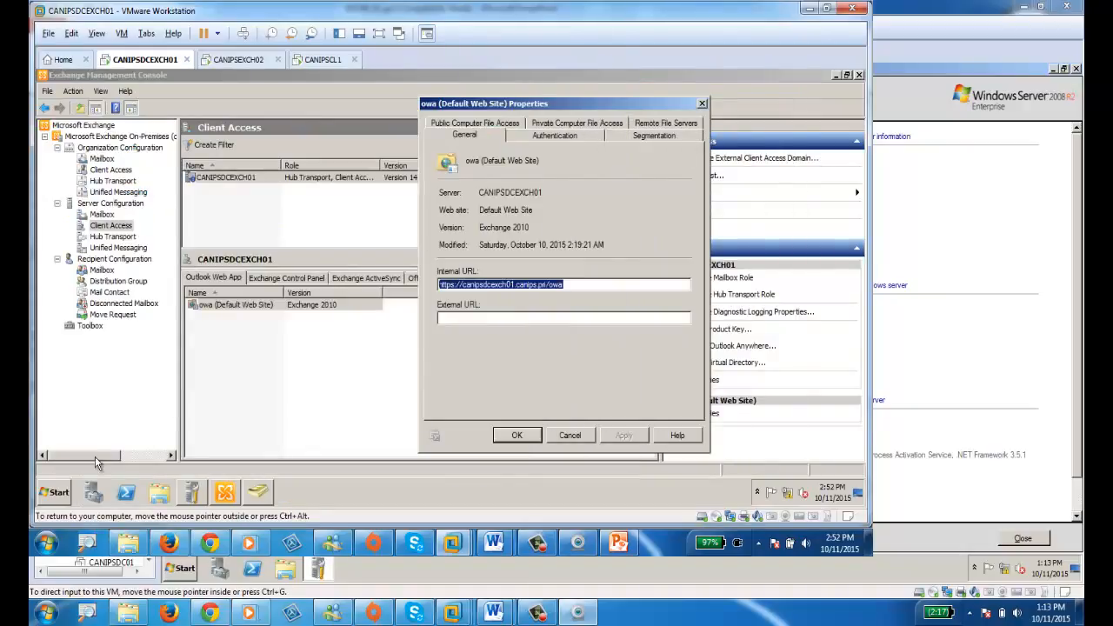
left_click(50, 493)
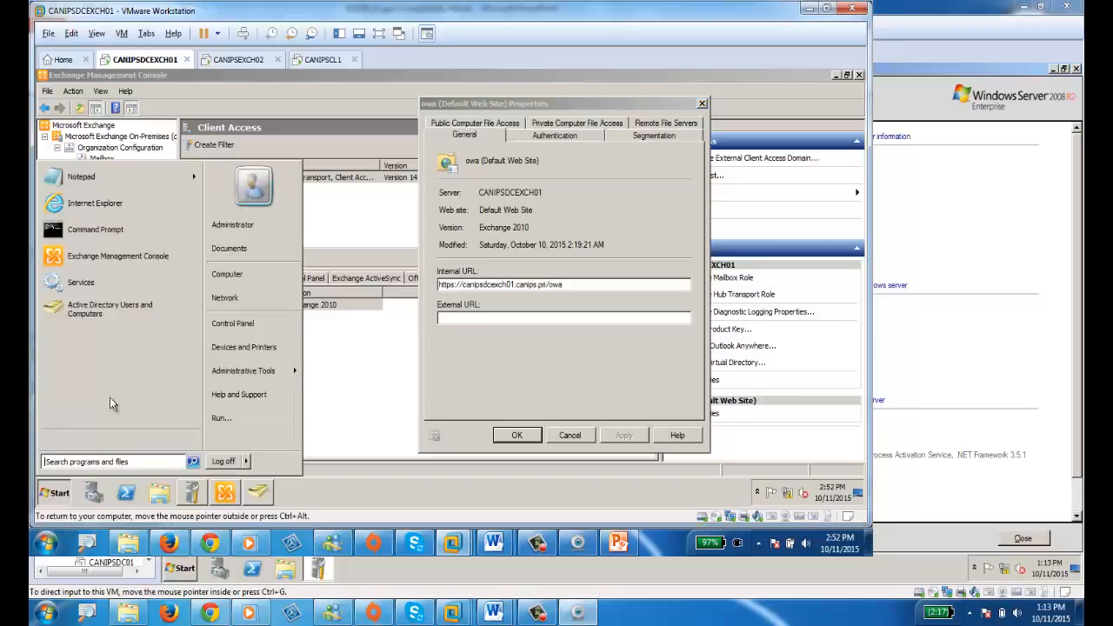
left_click(100, 207)
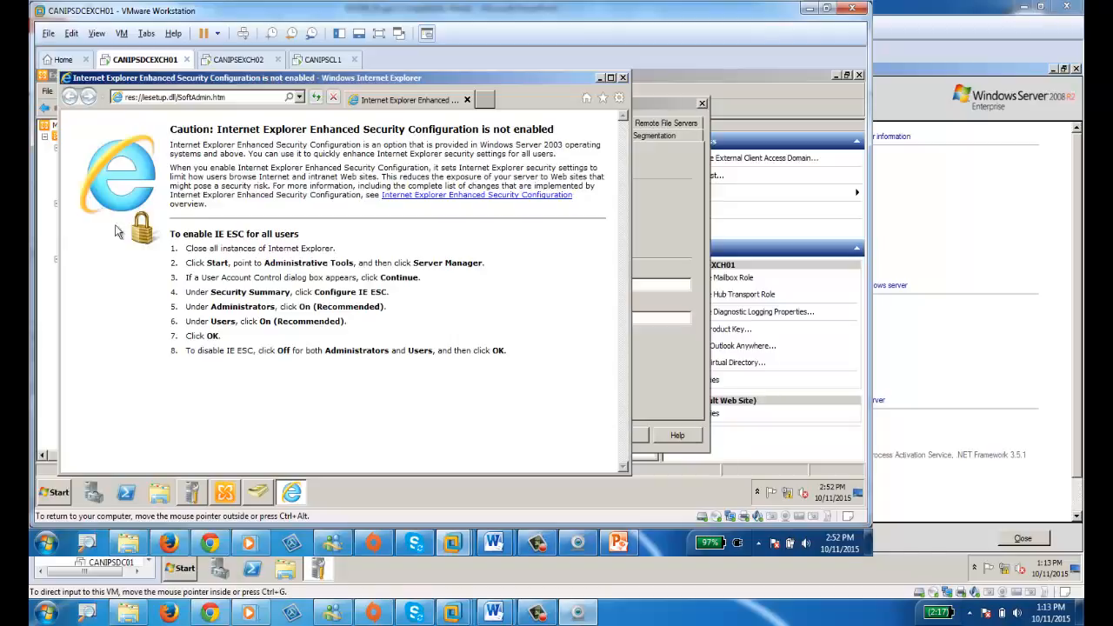
left_click(236, 98)
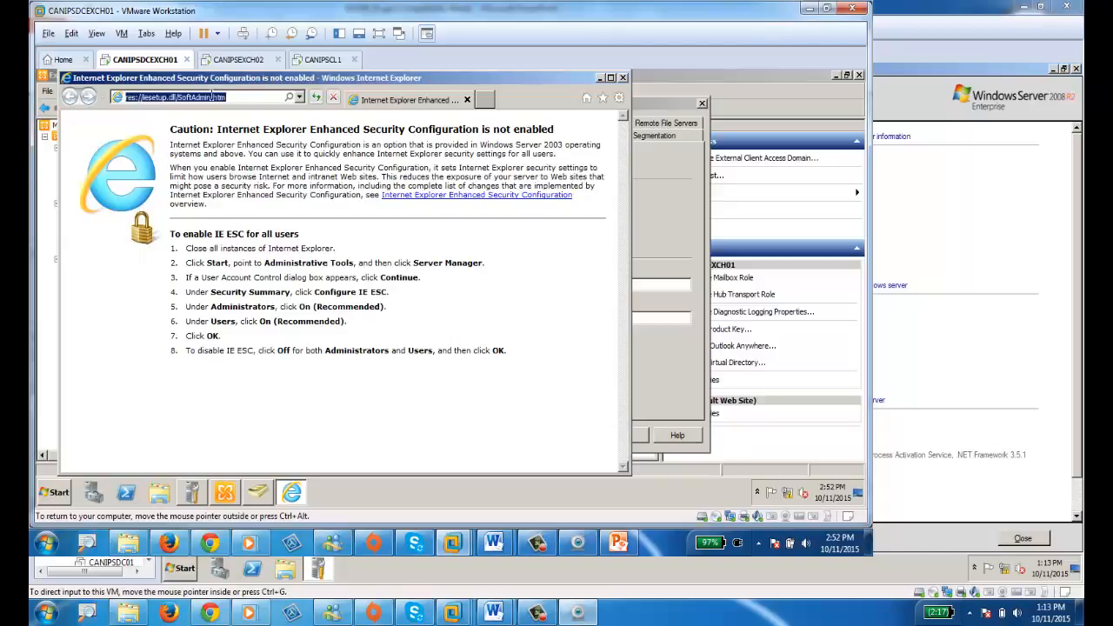
right_click(212, 96)
left_click(233, 144)
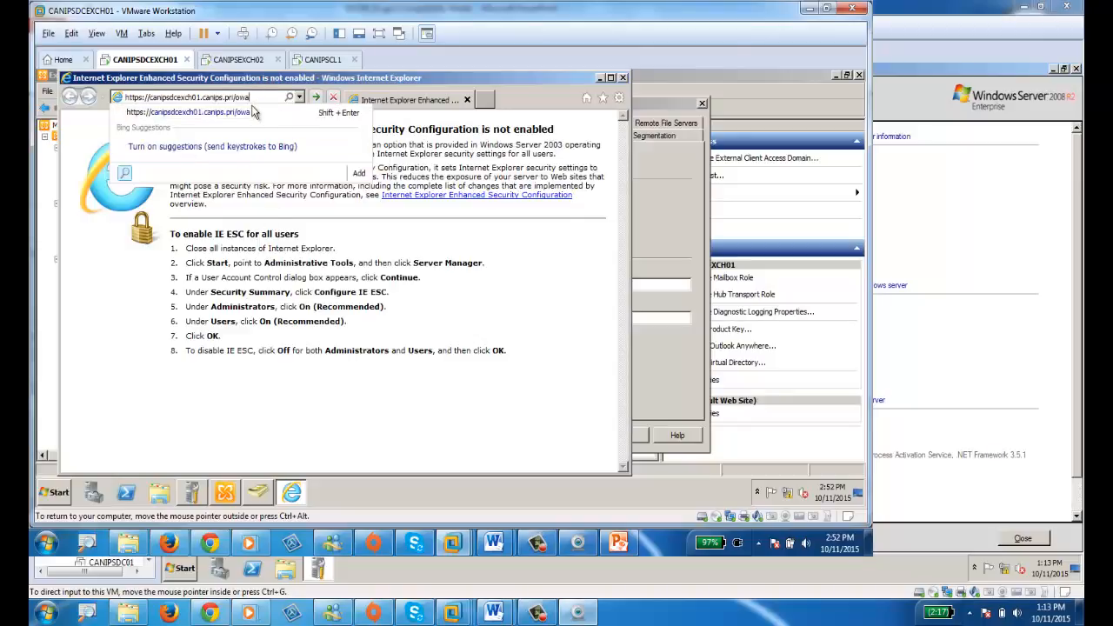
left_click(254, 111)
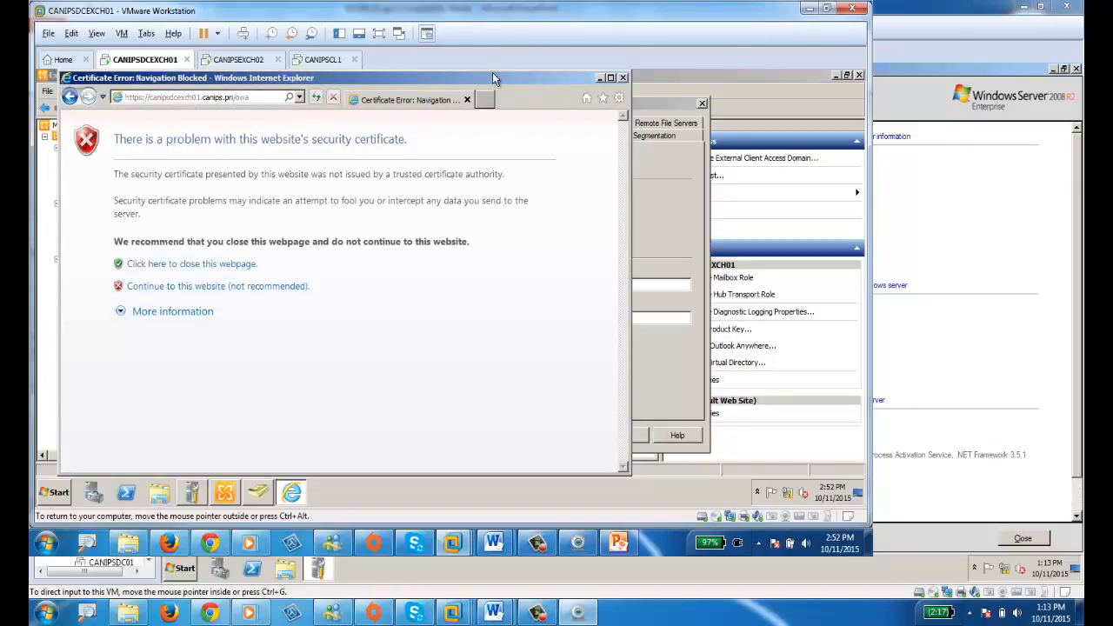
Maximize the browser and continue past the certificate warning to the OWA sign-in page.
double_click(493, 72)
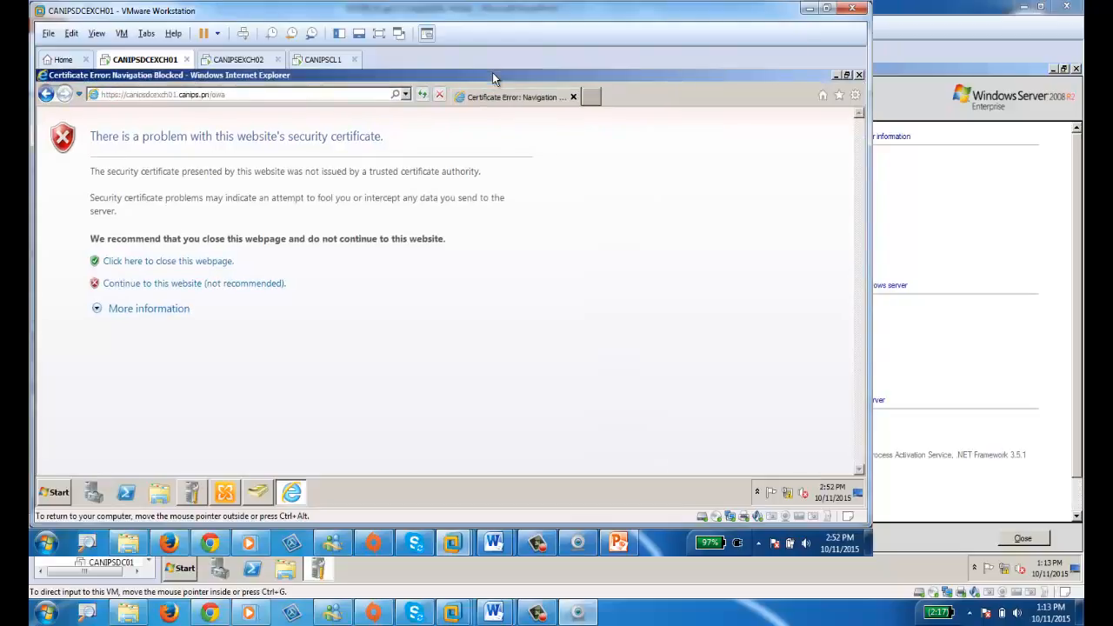
left_click(161, 285)
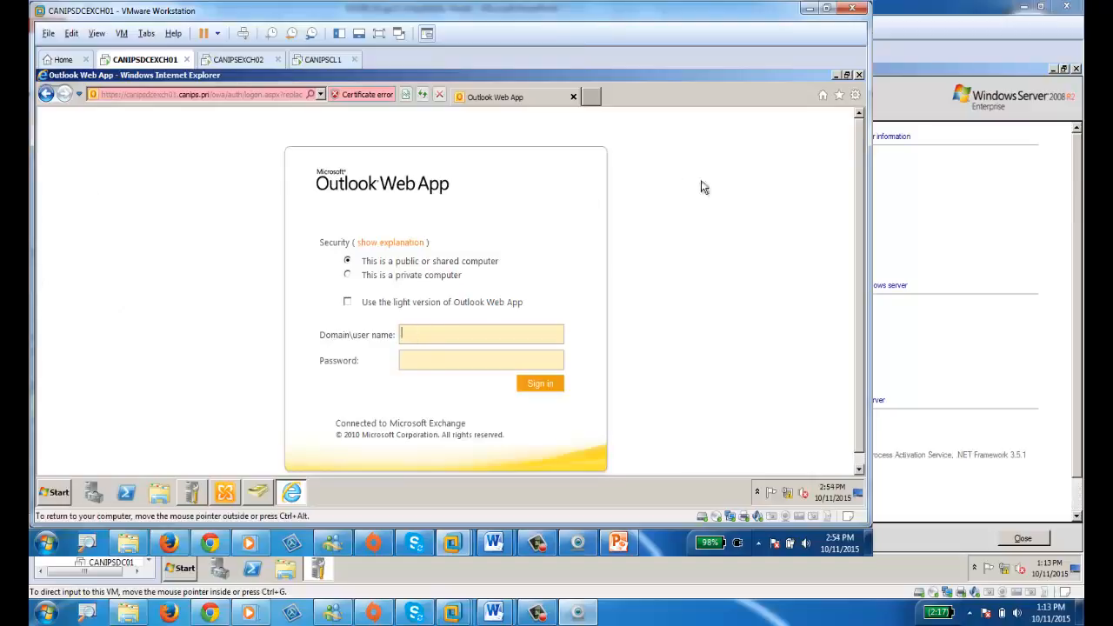
left_click(839, 95)
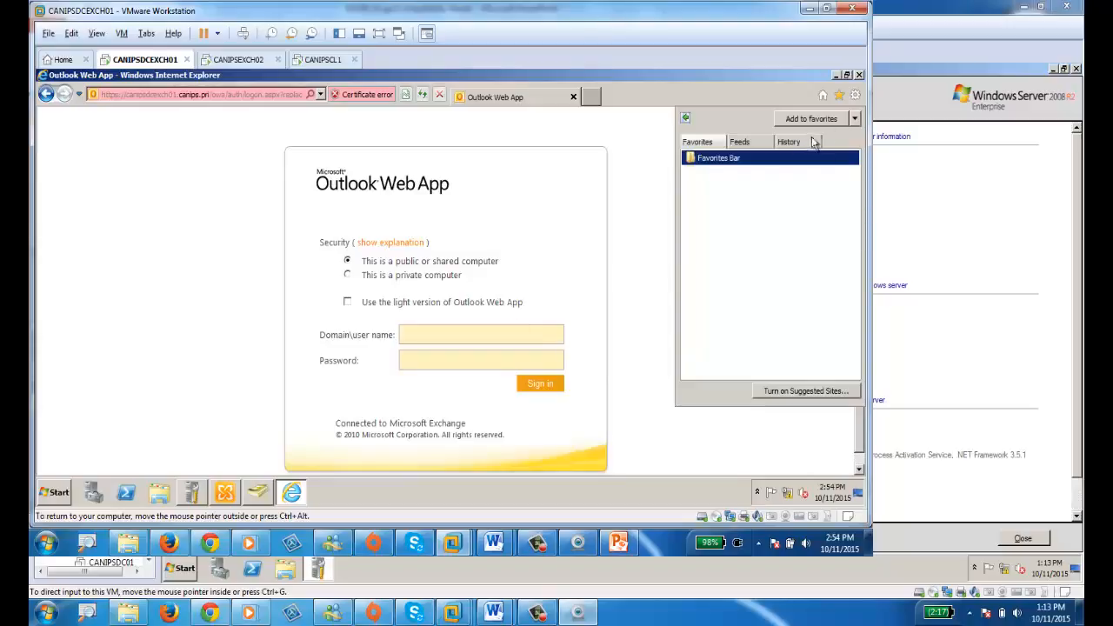
Sign in to Outlook Web App with the user's domain logon name and password as a private computer.
left_click(631, 232)
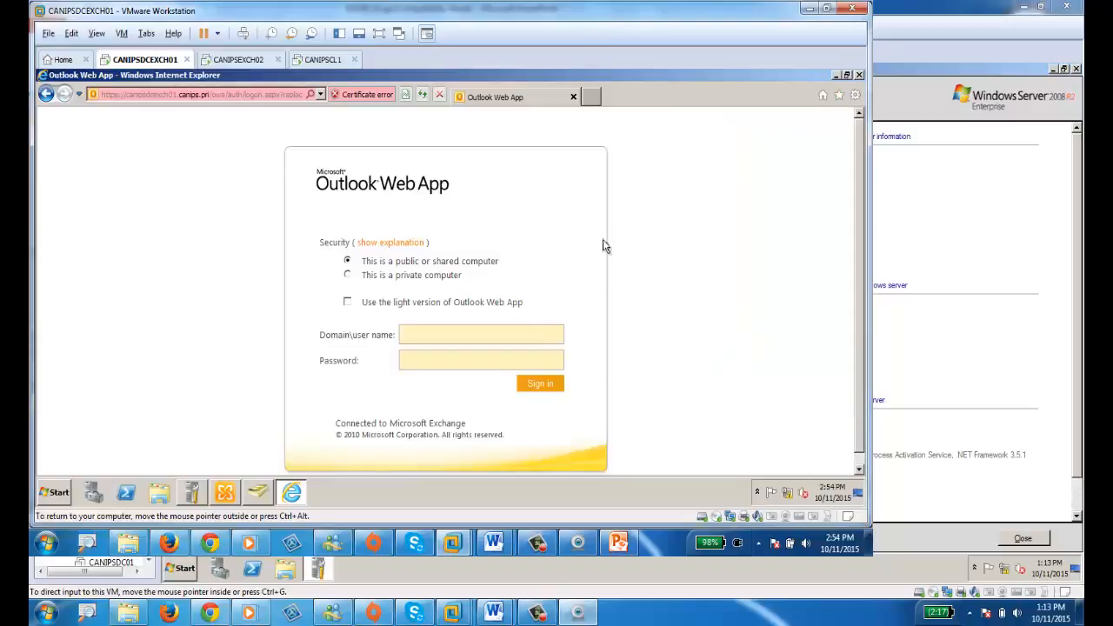
left_click(425, 335)
key("Tab")
type("•••••••••")
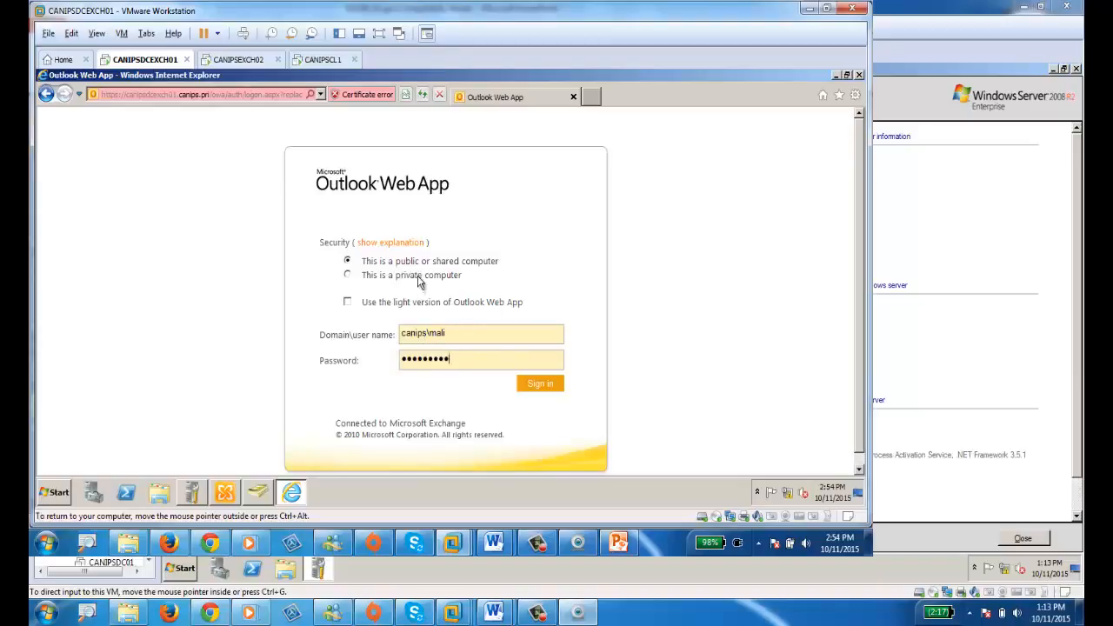
left_click(393, 277)
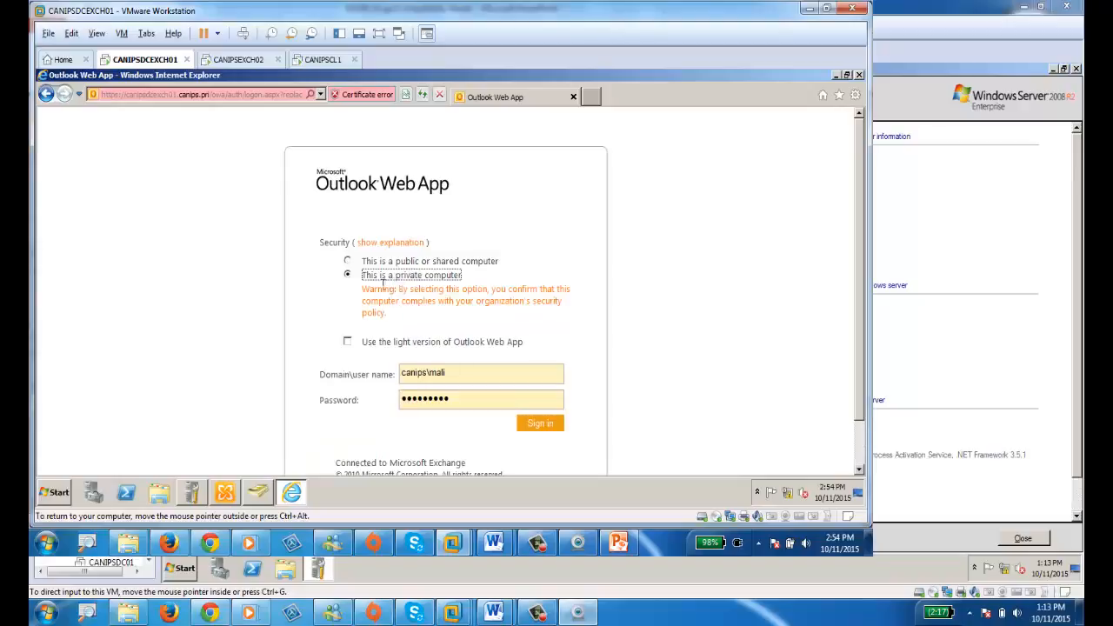
left_click(537, 426)
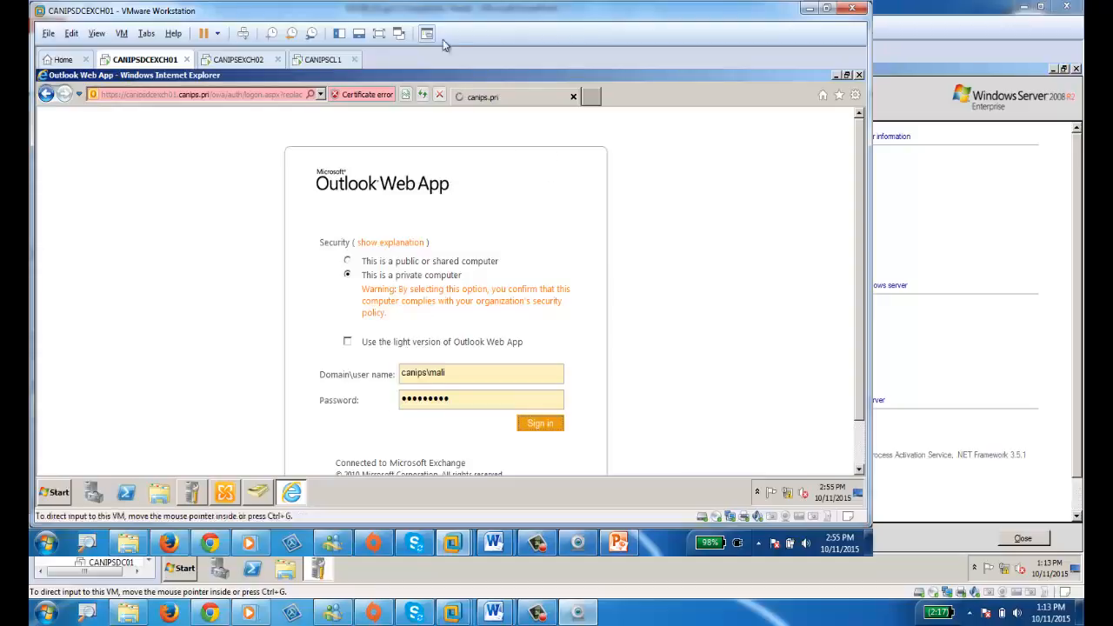
Log on to the CANIPSEXCH02 virtual machine with the administrator password.
left_click(245, 61)
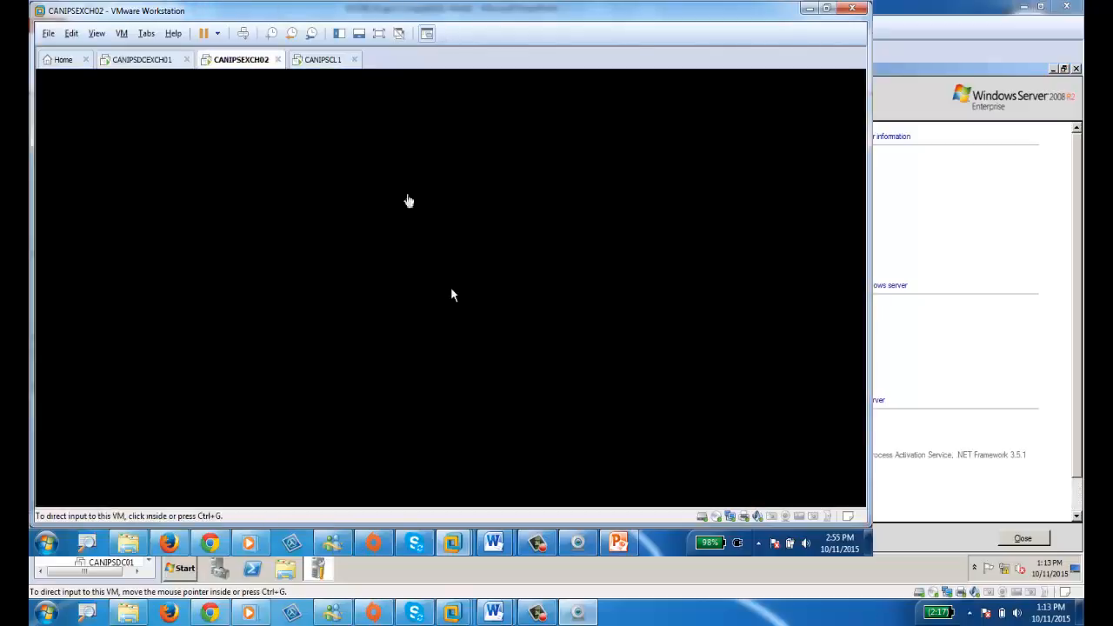
left_click(243, 33)
left_click(404, 363)
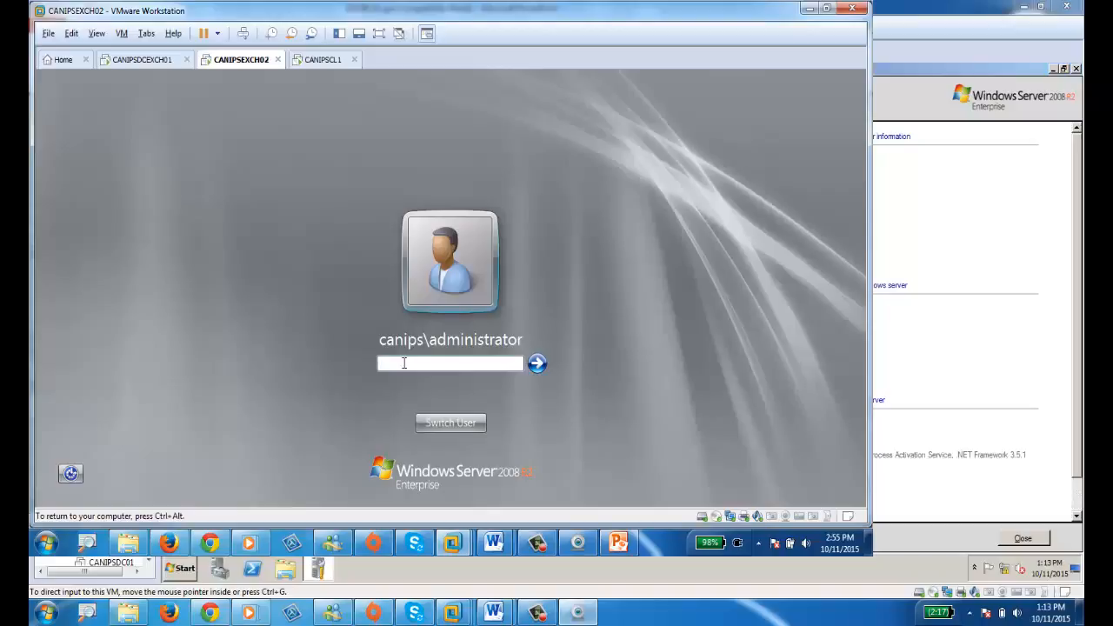
type("•••••••••")
key("Return")
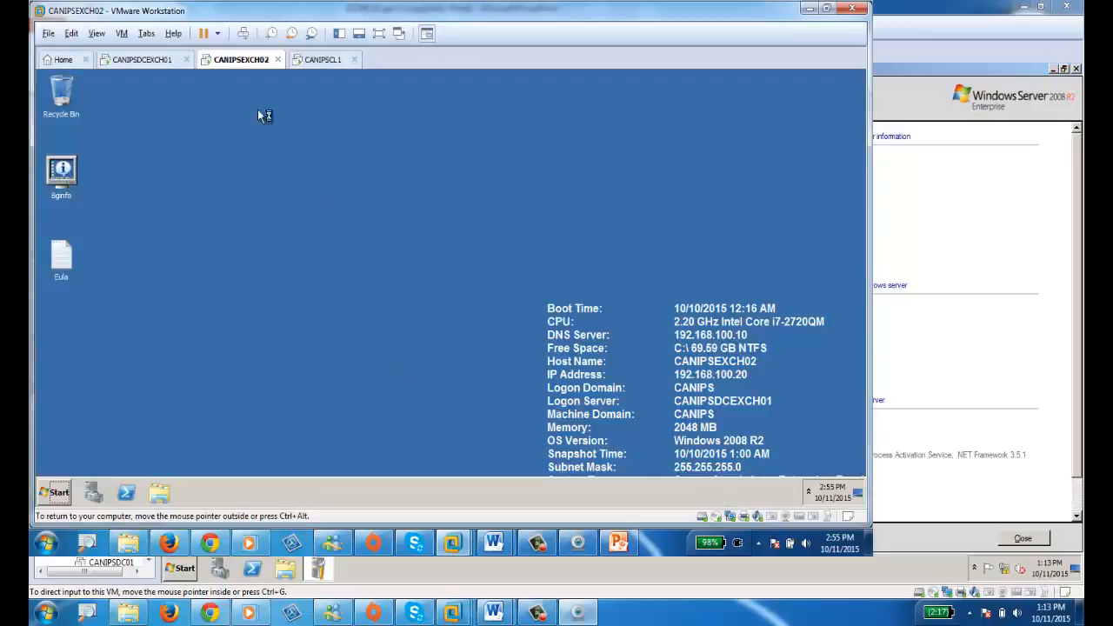
left_click(142, 59)
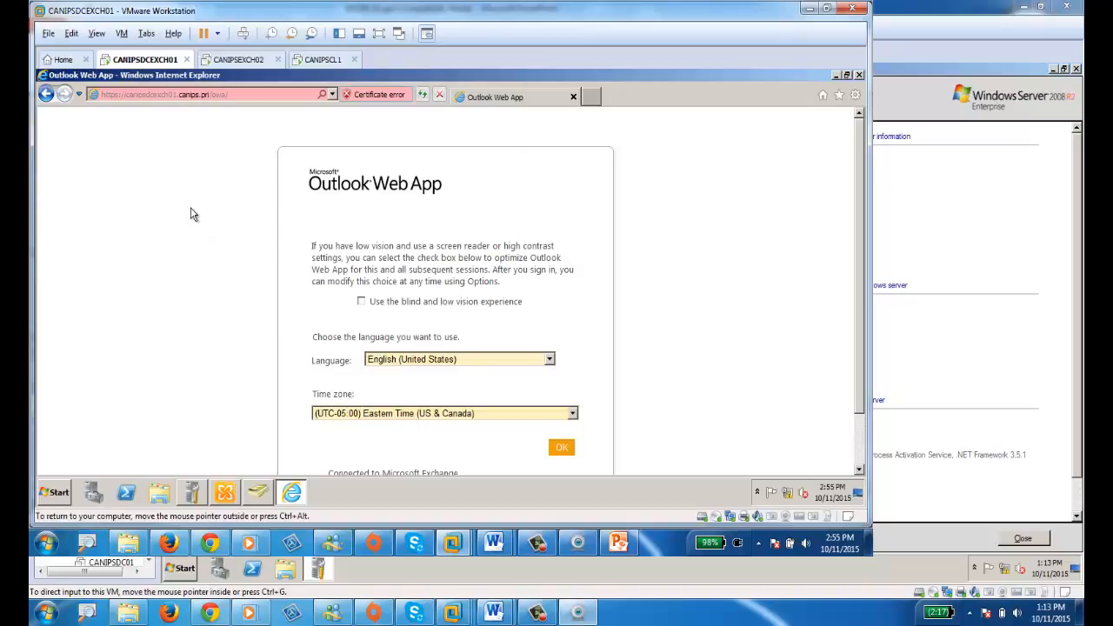
Keep English (United States) and Eastern Time and confirm to open the mailbox.
scroll(193, 214, "down", 2)
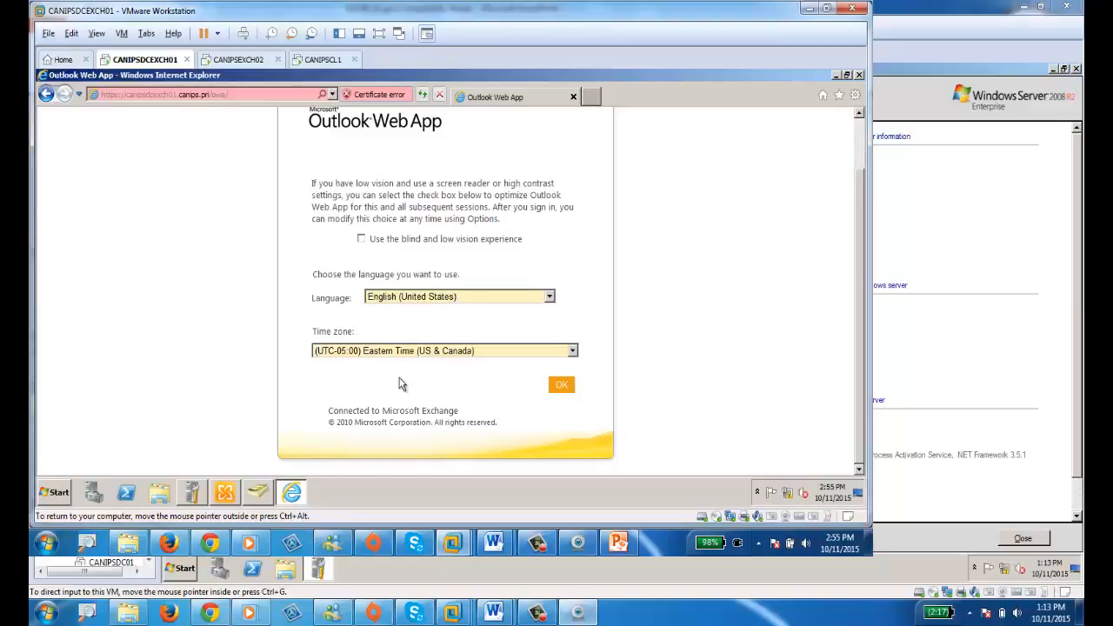
left_click(562, 387)
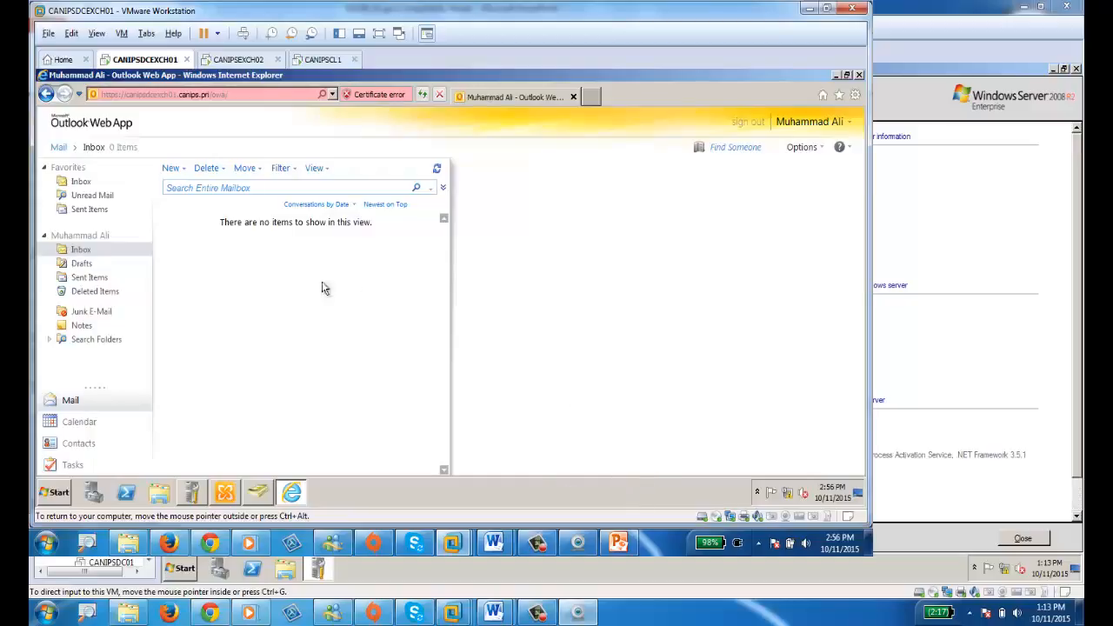
Send a message with subject and body 'test' to the user's own mailbox.
left_click(171, 169)
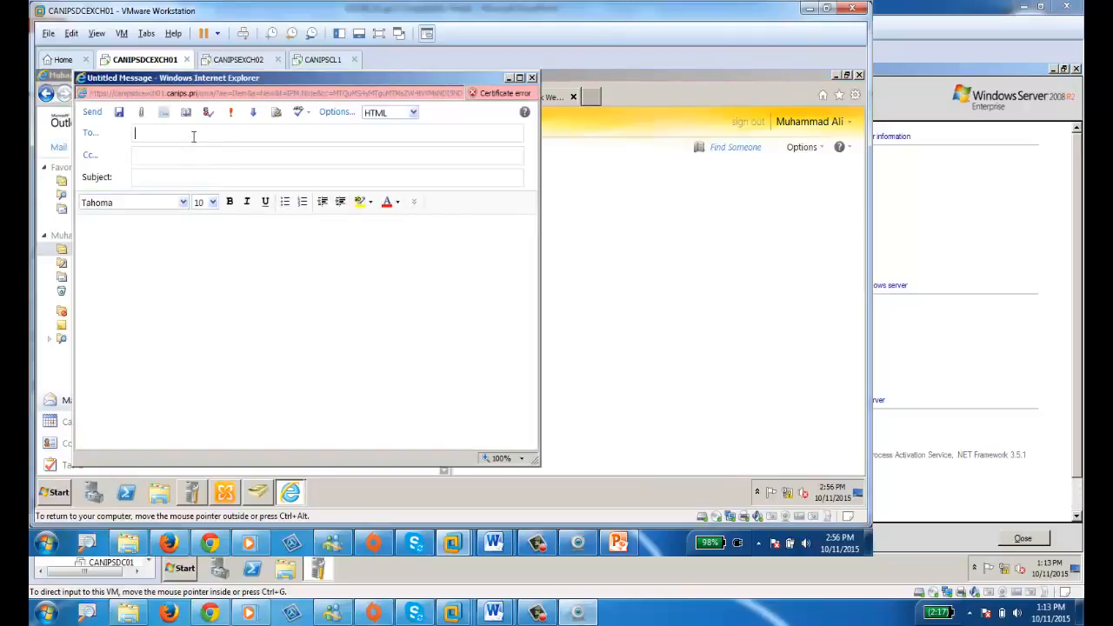
type("mali")
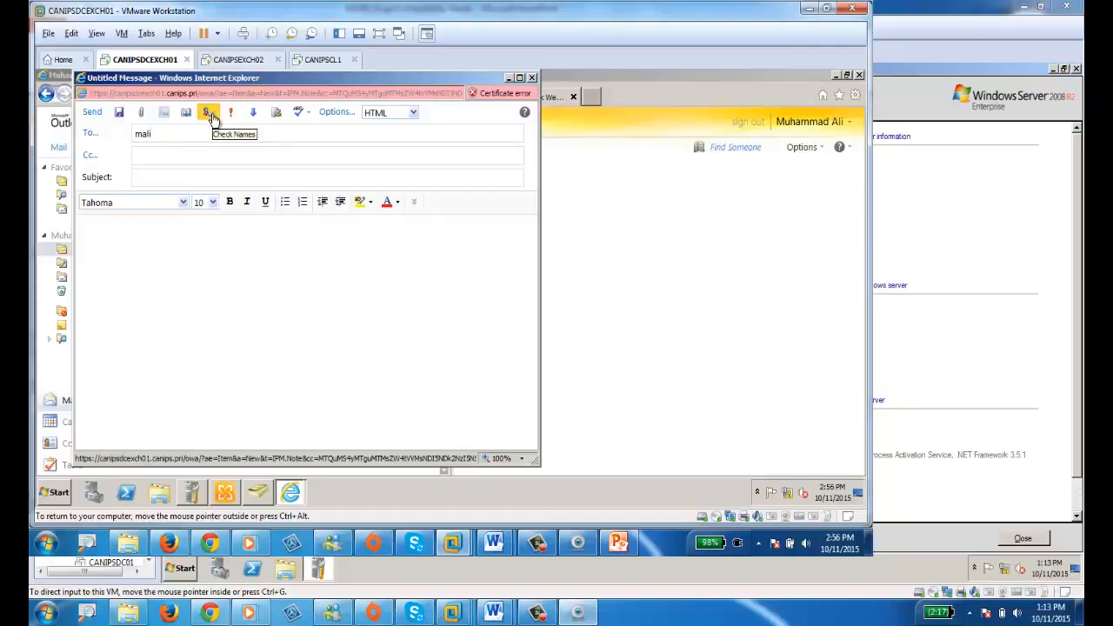
left_click(210, 115)
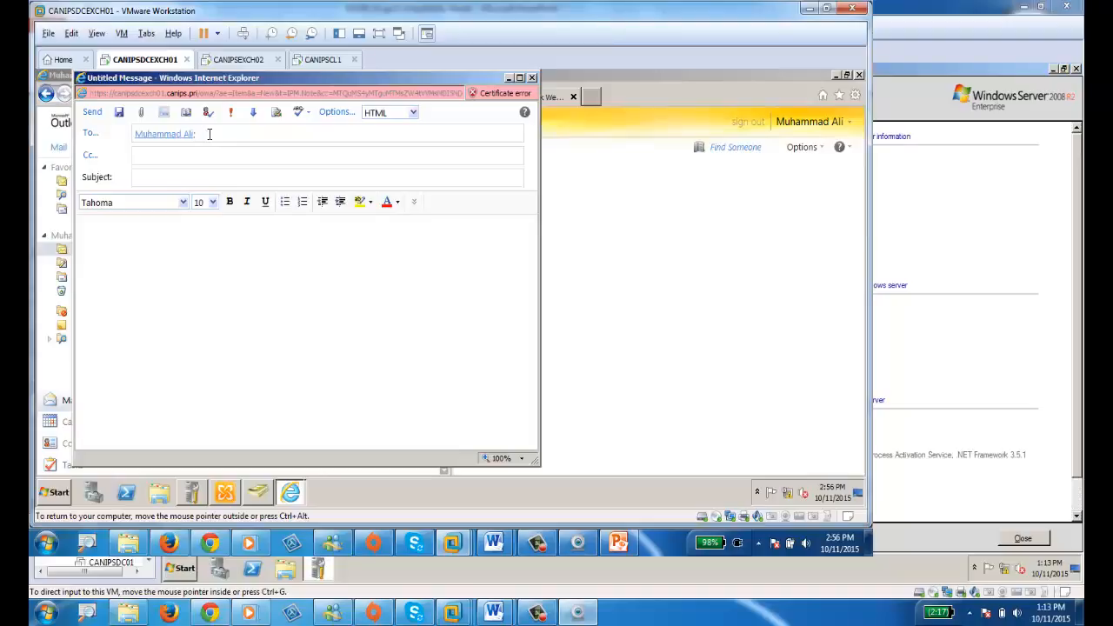
type("mmali")
left_click(209, 111)
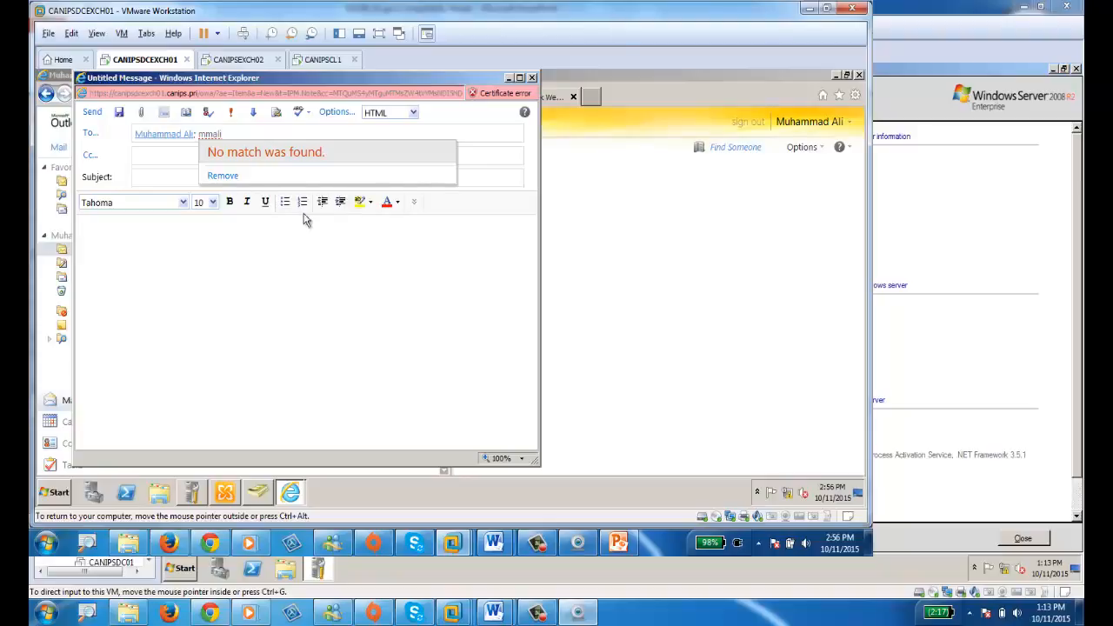
left_click(248, 130)
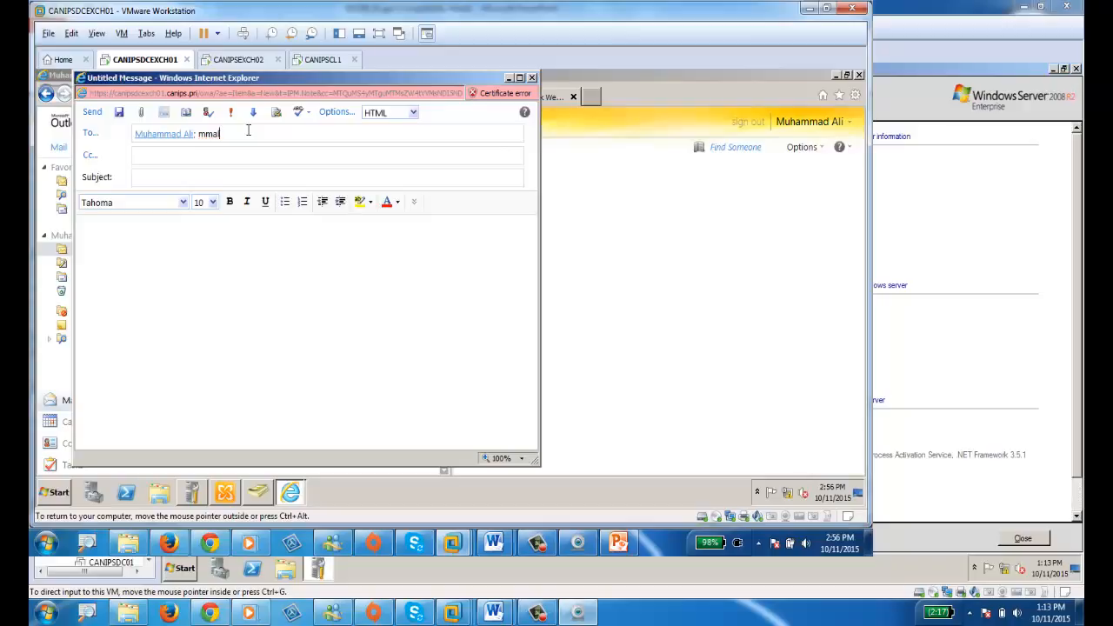
key("BackSpace")
key("BackSpace")
key("BackSpace")
key("BackSpace")
key("BackSpace")
left_click_drag(237, 78, 517, 117)
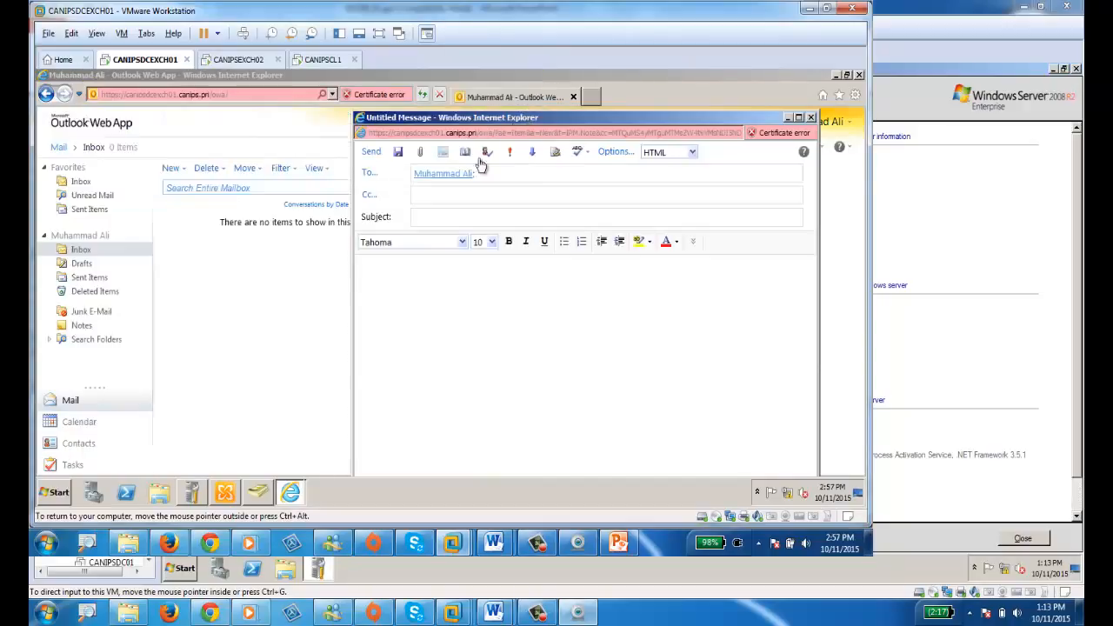
type("test")
key("Tab")
type("test")
left_click(370, 154)
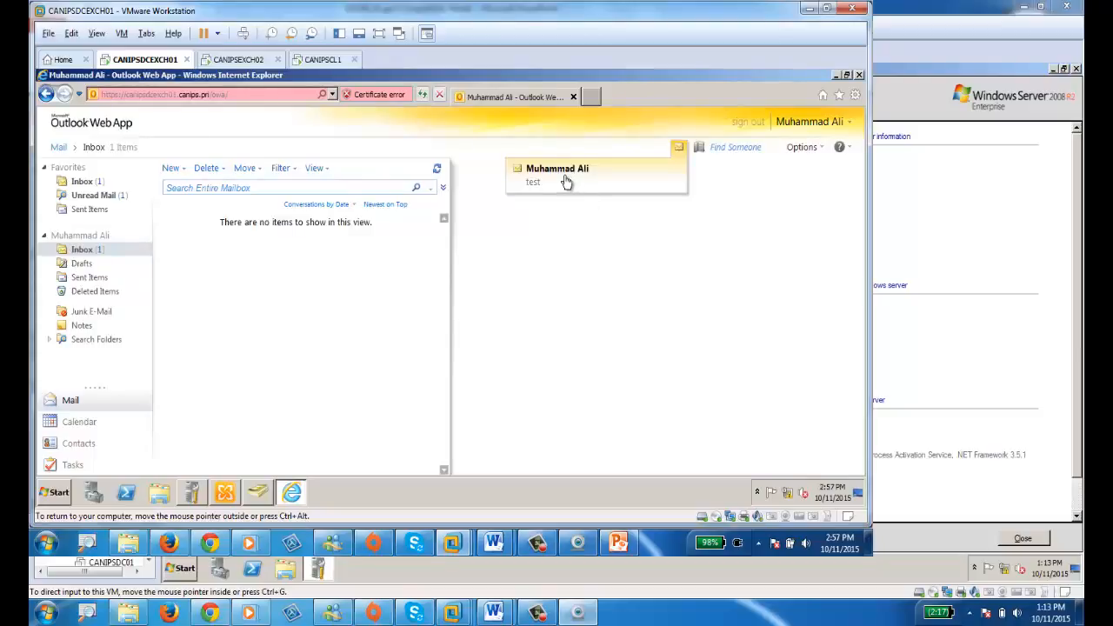
Open the Inbox to view the received 'test' message.
left_click(84, 250)
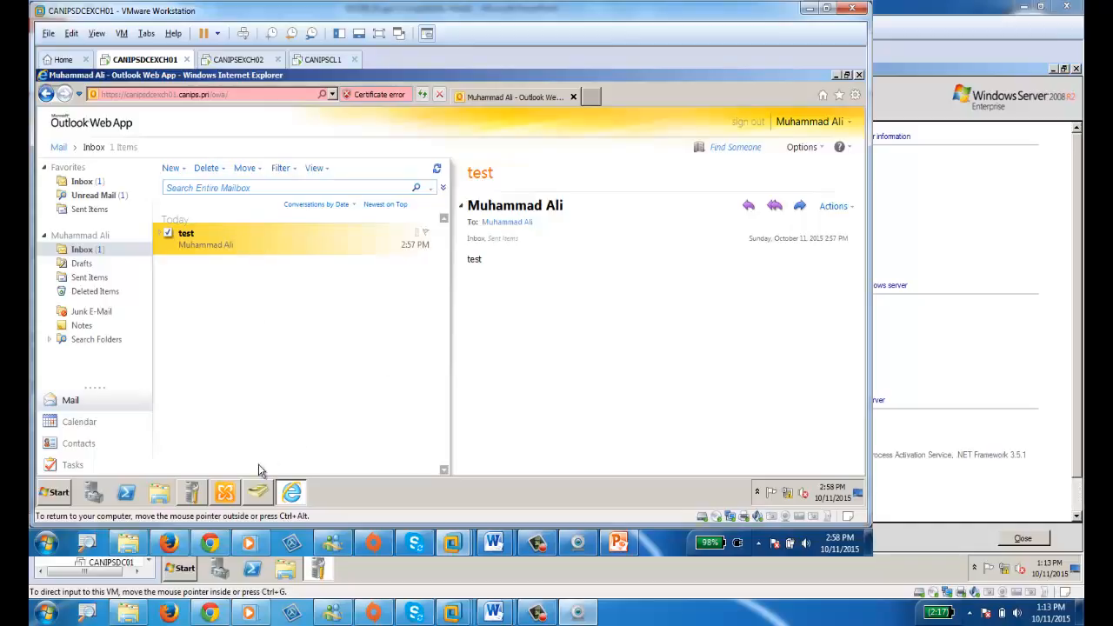
left_click(219, 496)
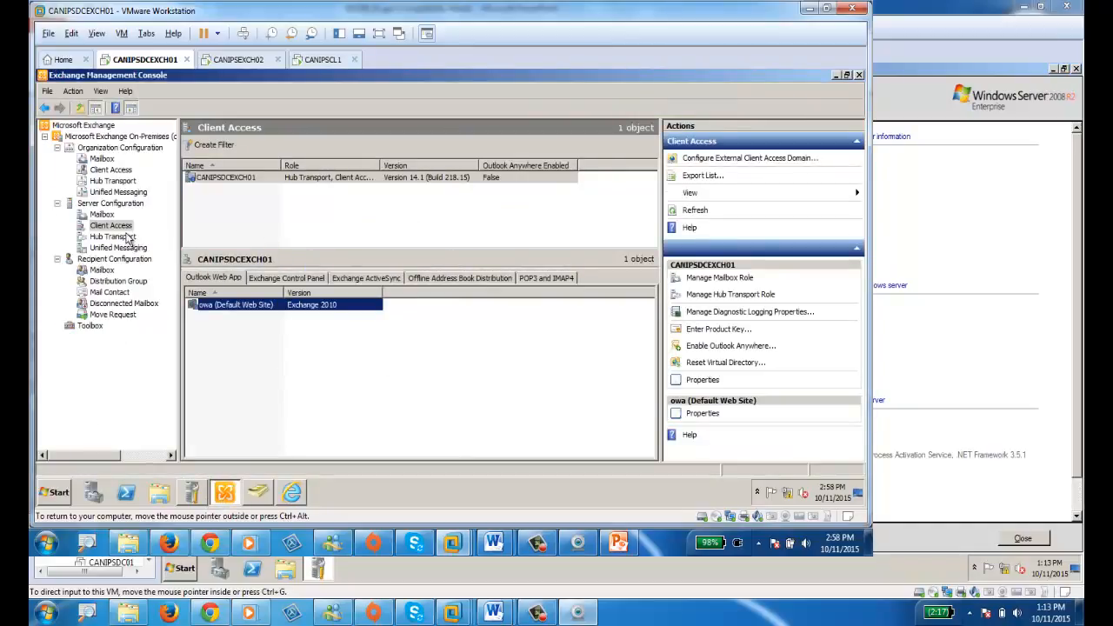
Show the Recipient Configuration Mailbox list and select the Administrator mailbox.
left_click(102, 271)
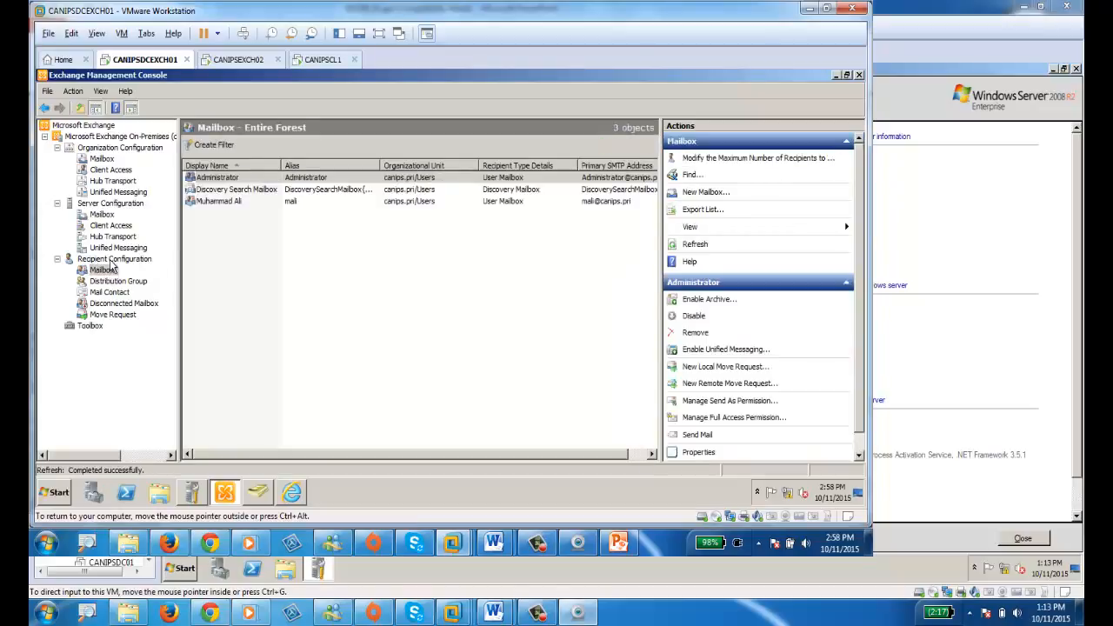
left_click(209, 179)
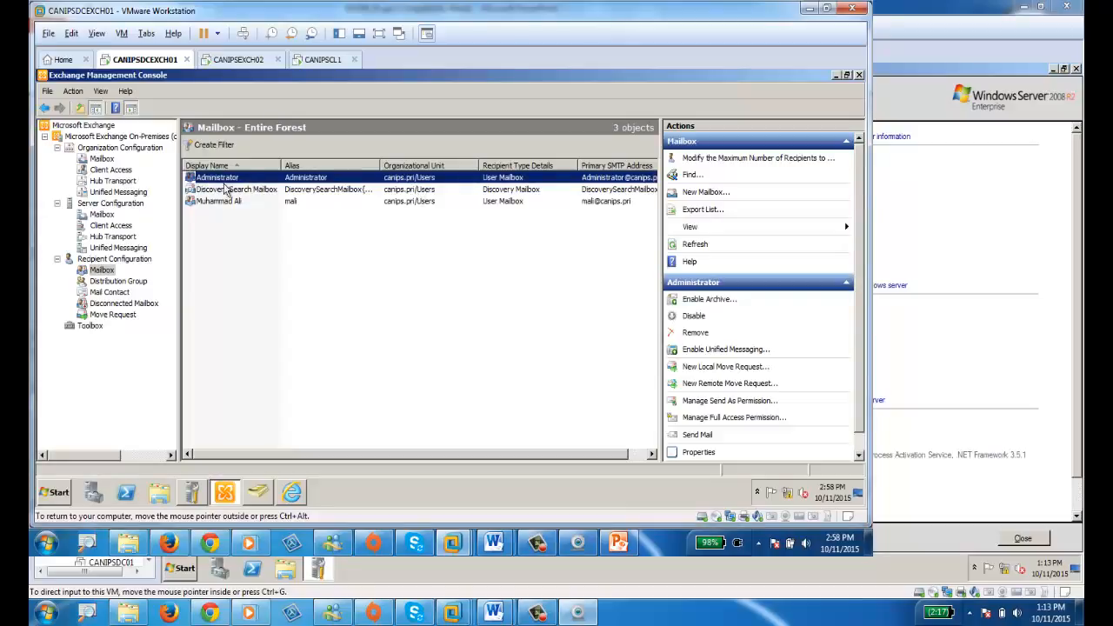
On CANIPSEXCH02, launch Internet Explorer, dismiss the IE9 setup prompt, and close it.
left_click(243, 61)
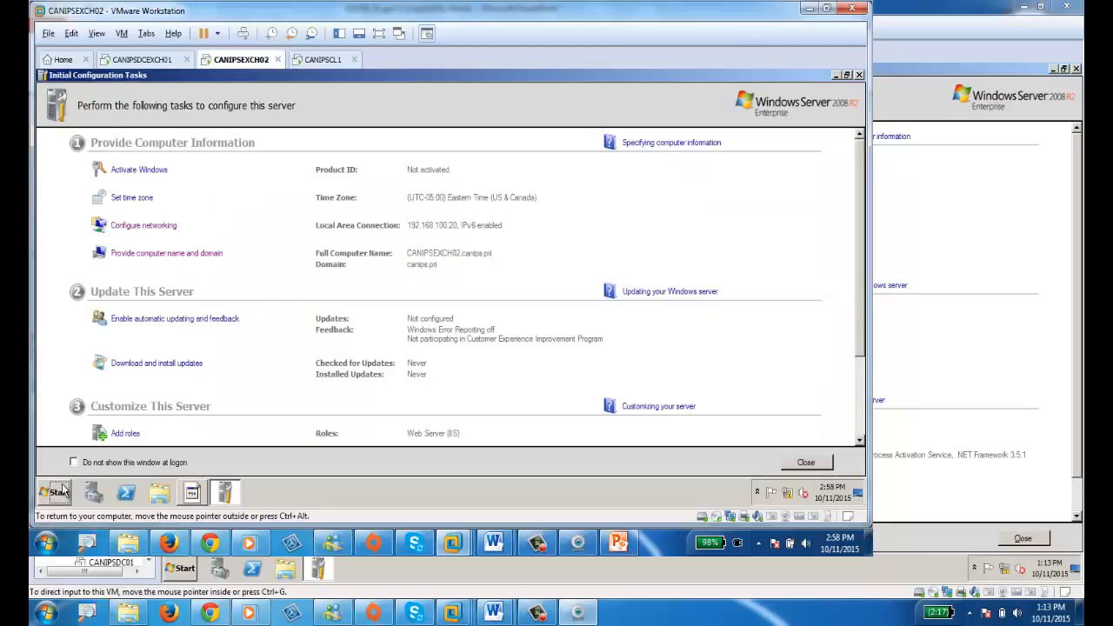
left_click(67, 489)
left_click(99, 235)
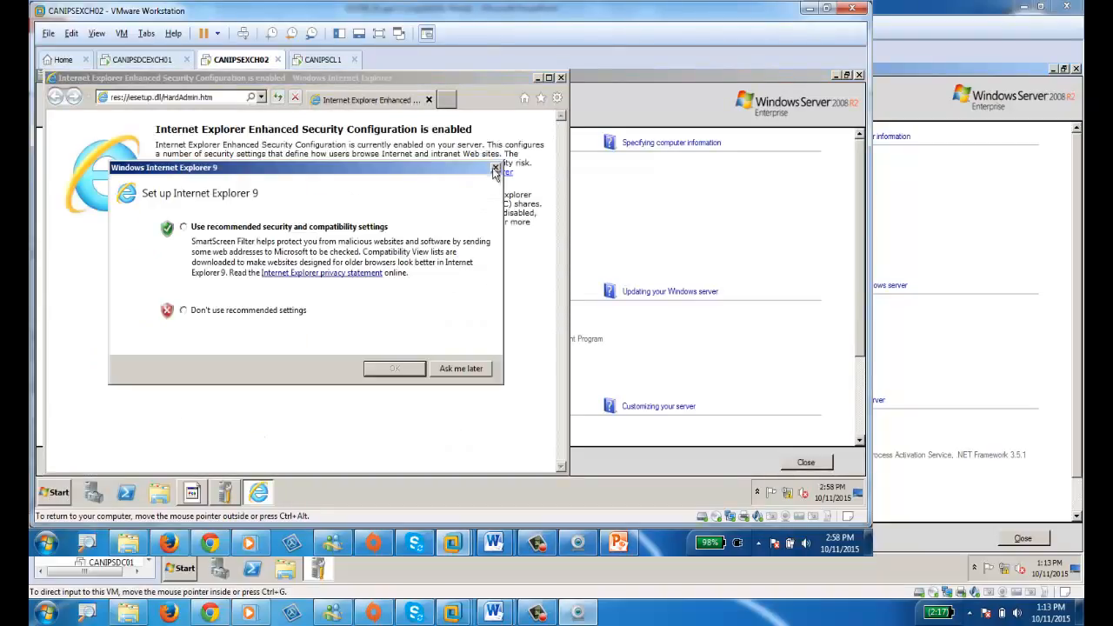
left_click(497, 171)
left_click(561, 77)
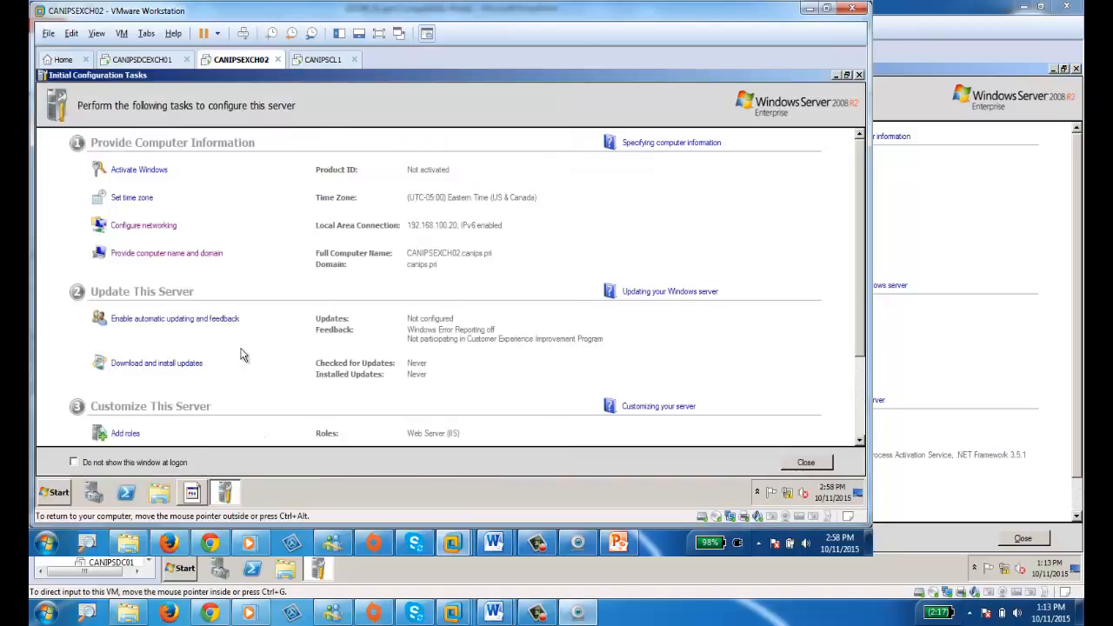
In Server Manager, turn IE Enhanced Security Configuration off for Administrators and Users.
left_click(96, 494)
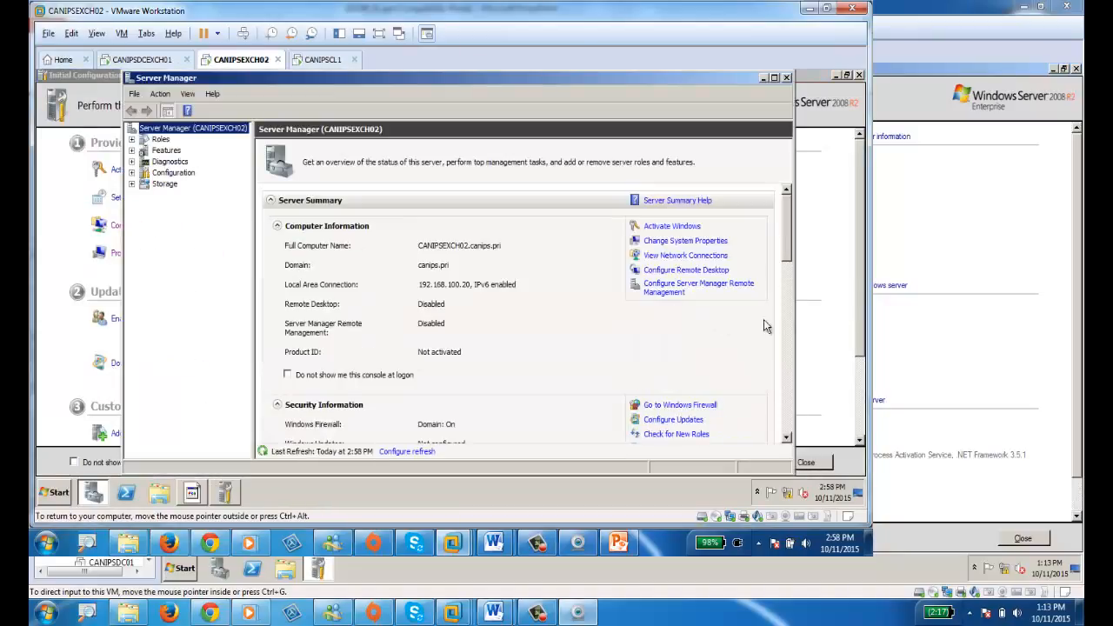
left_click_drag(788, 251, 799, 293)
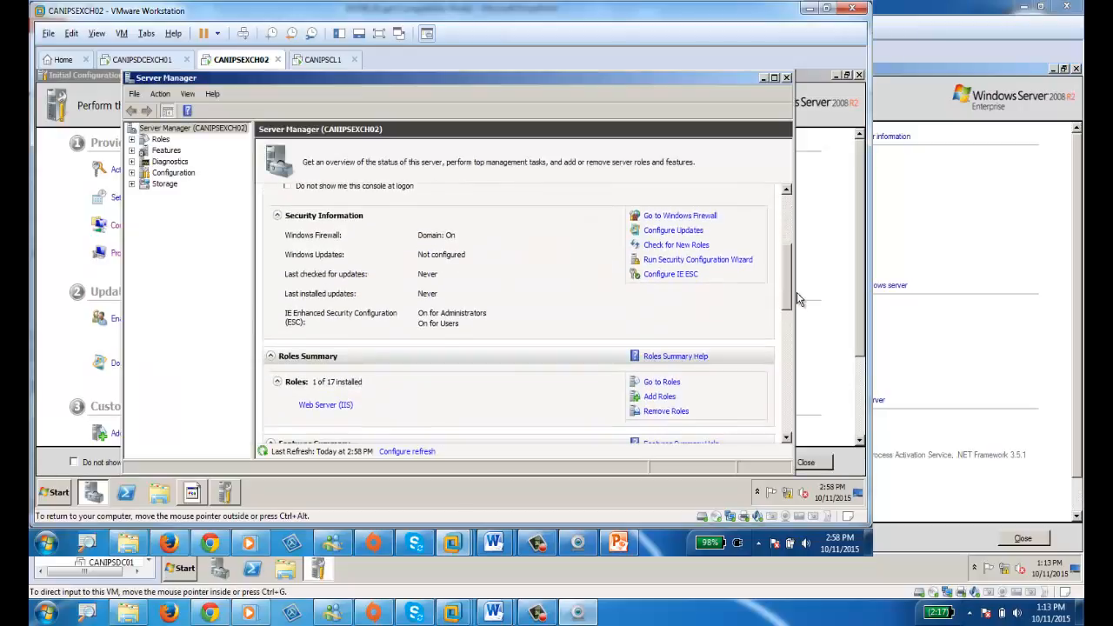
left_click(691, 275)
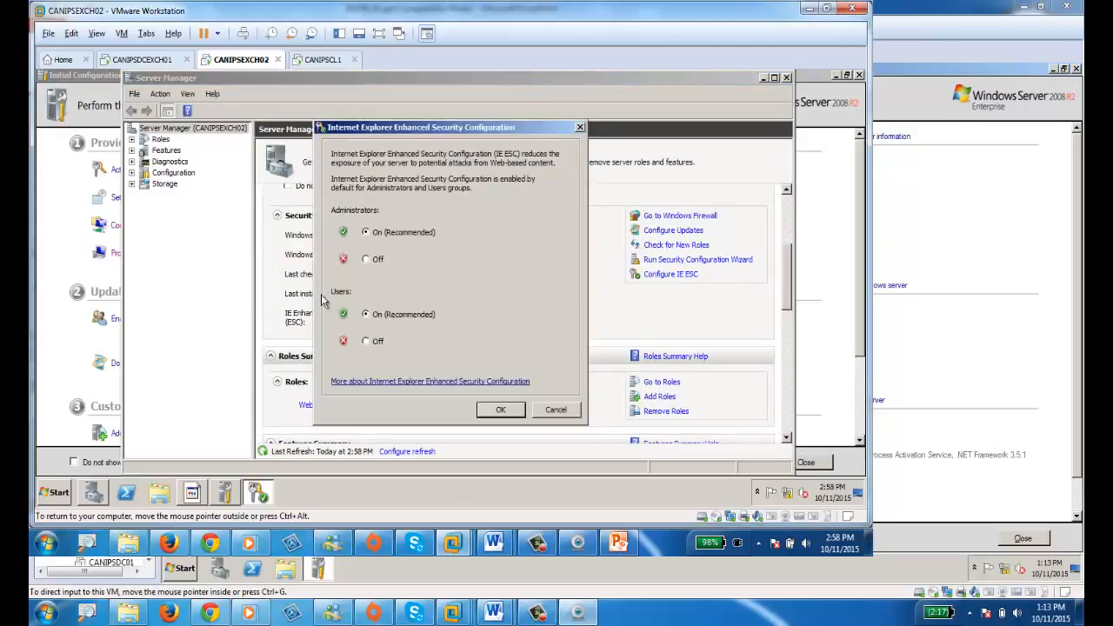
left_click(367, 341)
left_click(498, 411)
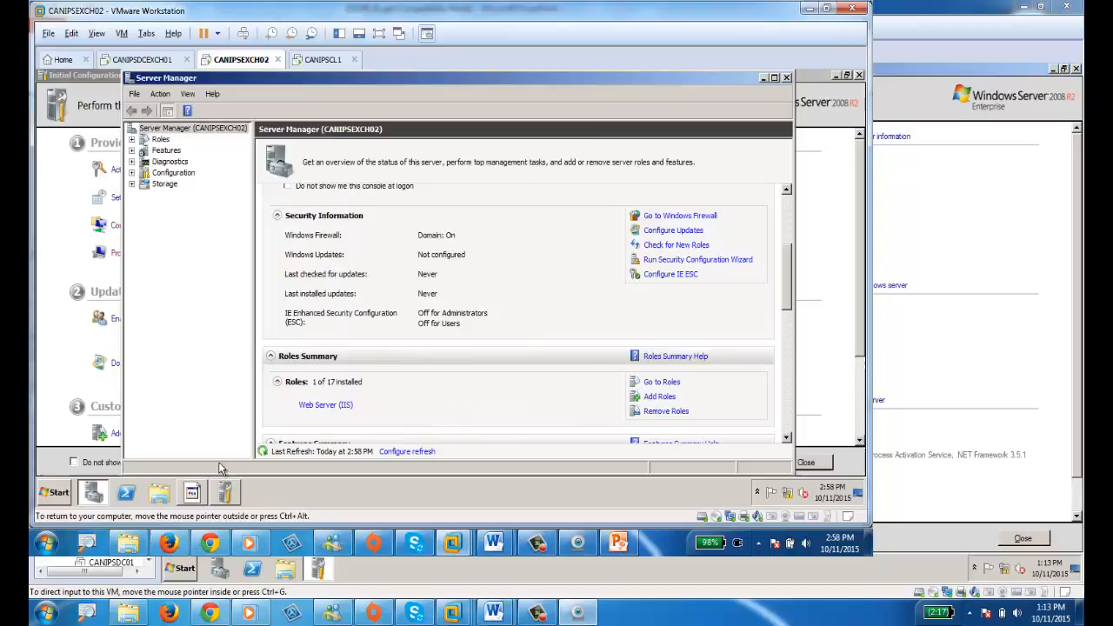
Relaunch Internet Explorer to verify, then return to CANIPSDCEXCH01's Client Access server settings.
left_click(52, 494)
left_click(113, 235)
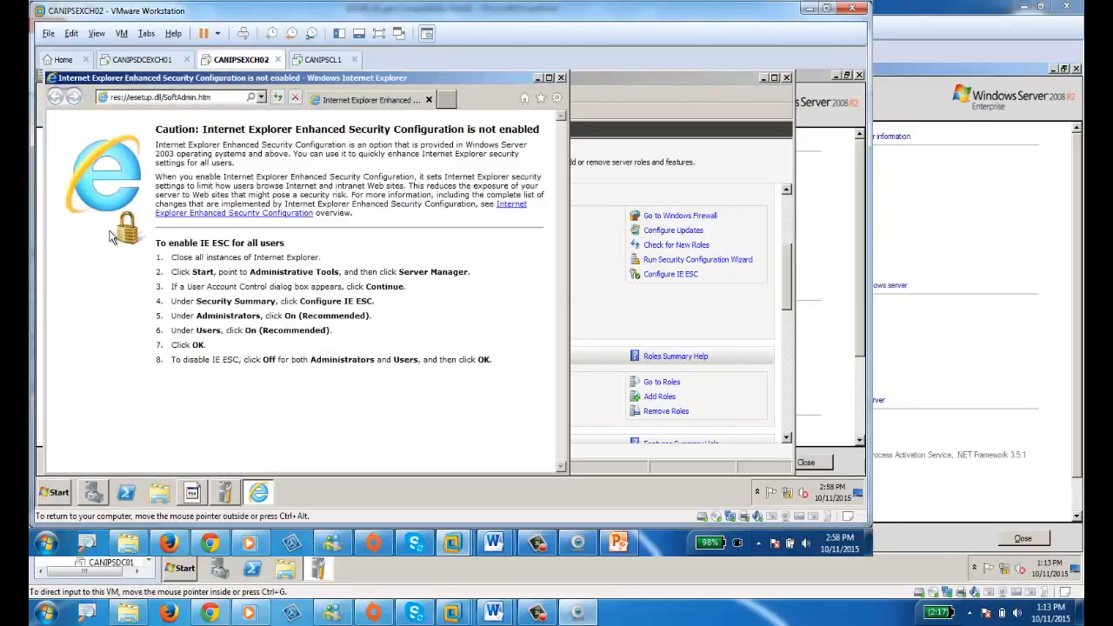
double_click(267, 78)
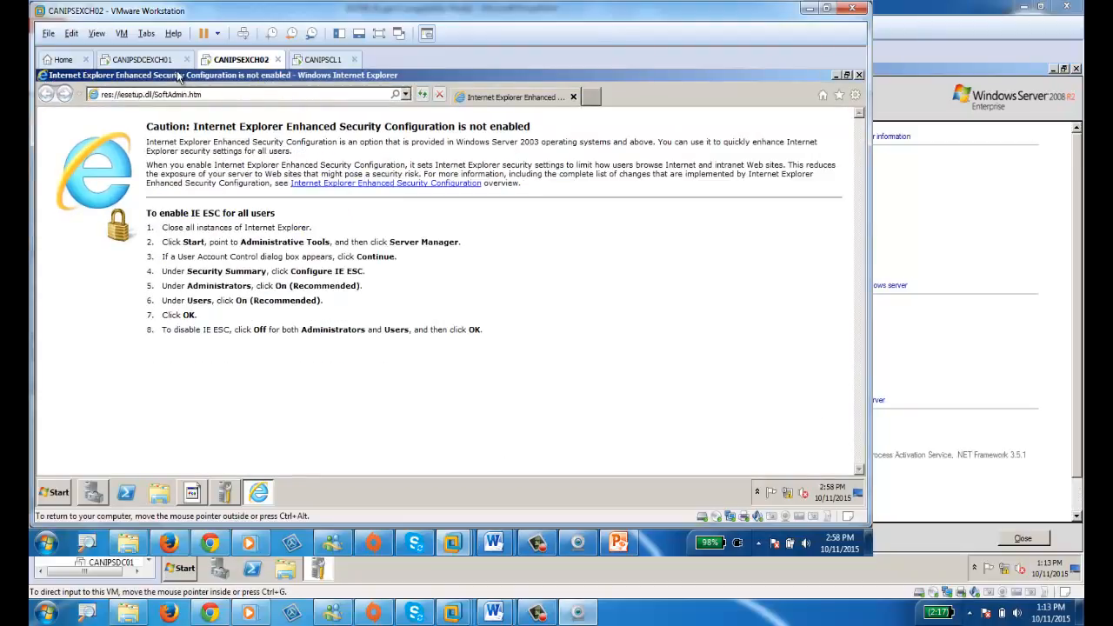
left_click(146, 60)
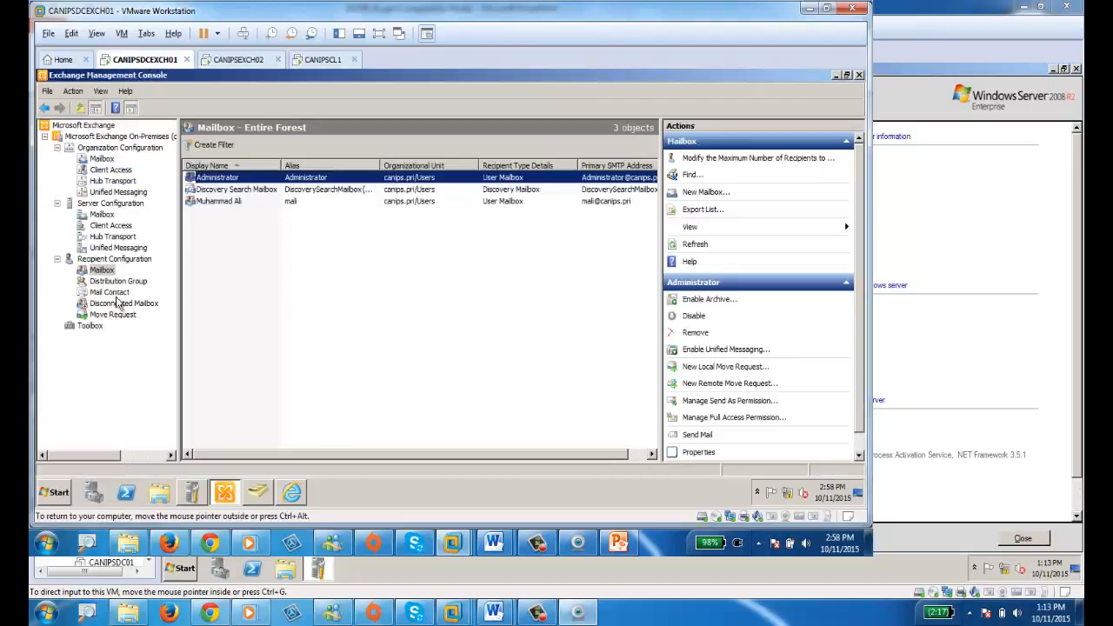
left_click(106, 226)
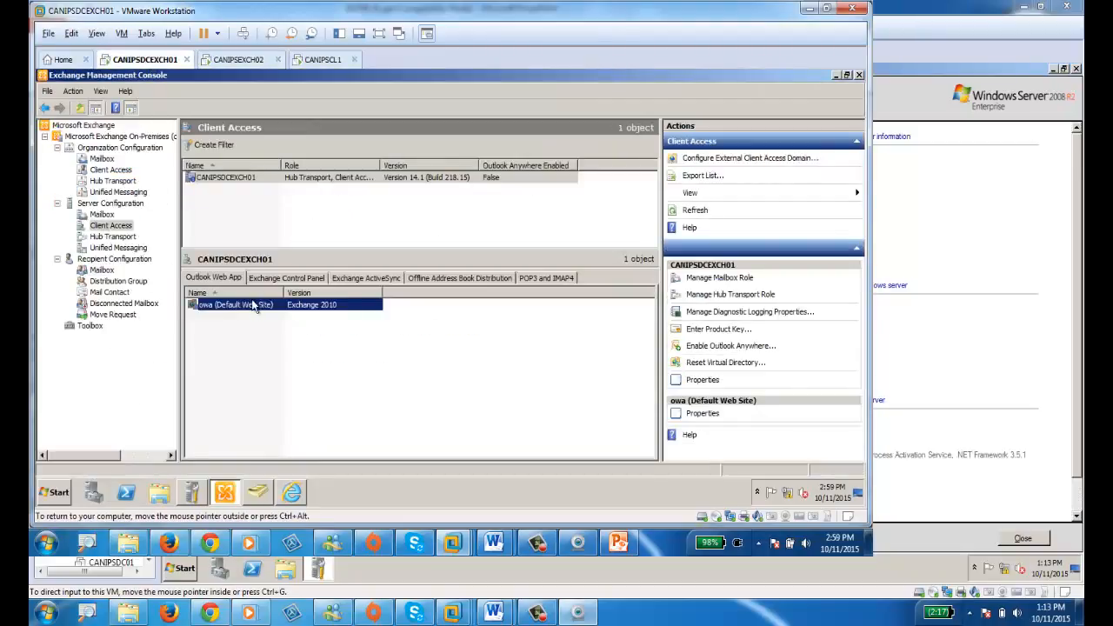
Load the owa (Default Web Site) internal URL in CANIPSEXCH02's browser, past the certificate warning.
double_click(253, 305)
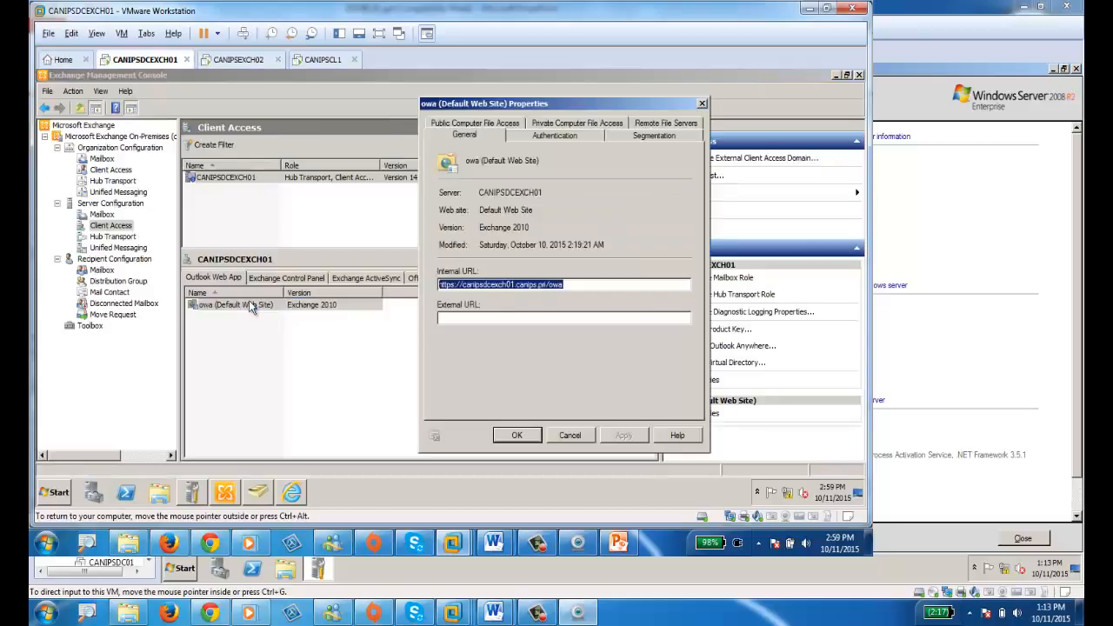
left_click(235, 60)
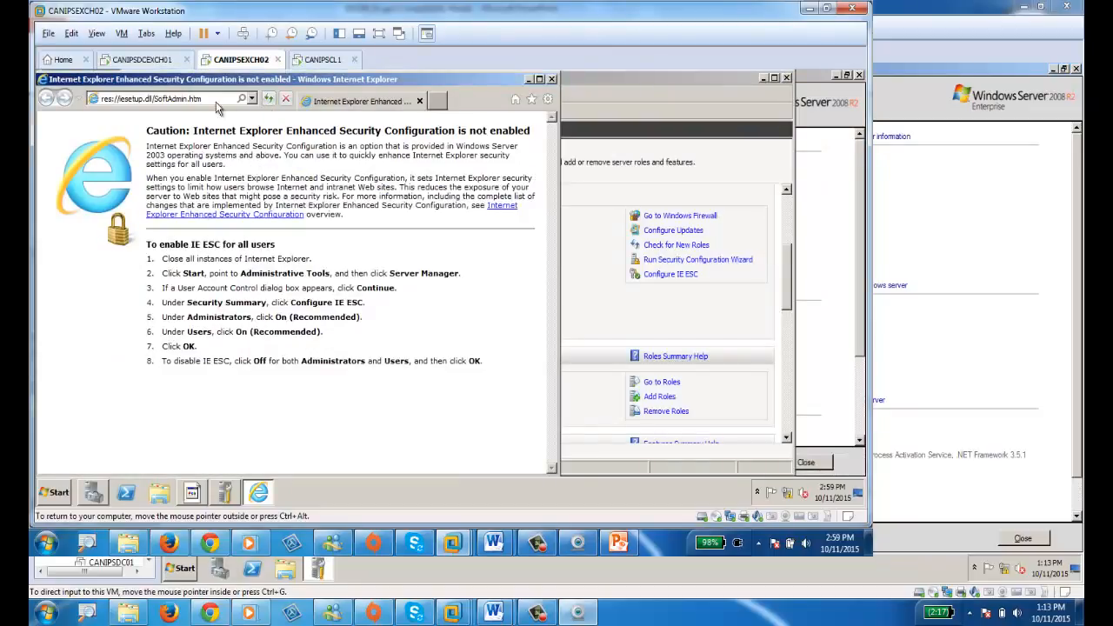
left_click(208, 100)
type("https://canipsexch01.canips.pn/owa")
key("Return")
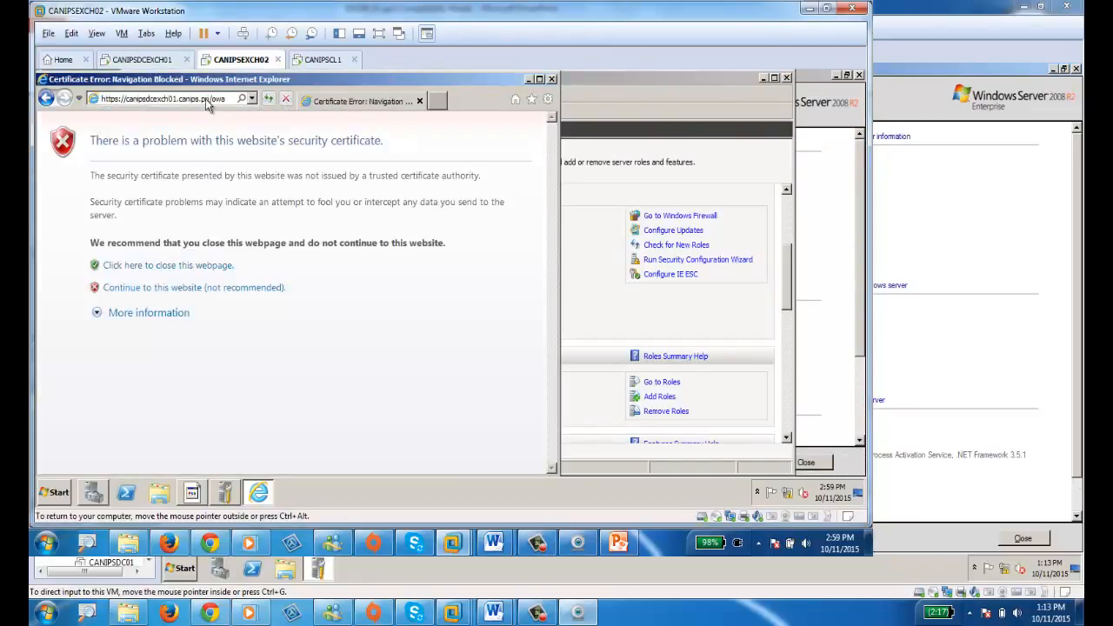
left_click(242, 287)
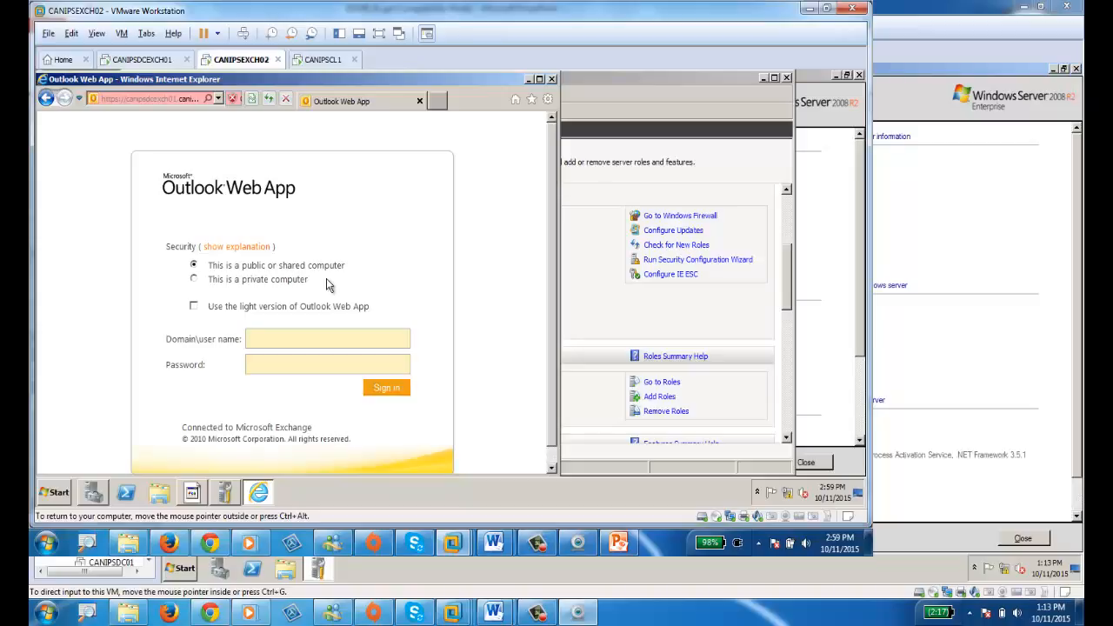
Maximize Internet Explorer on the Outlook Web App sign-in page.
left_click(439, 101)
left_click(358, 101)
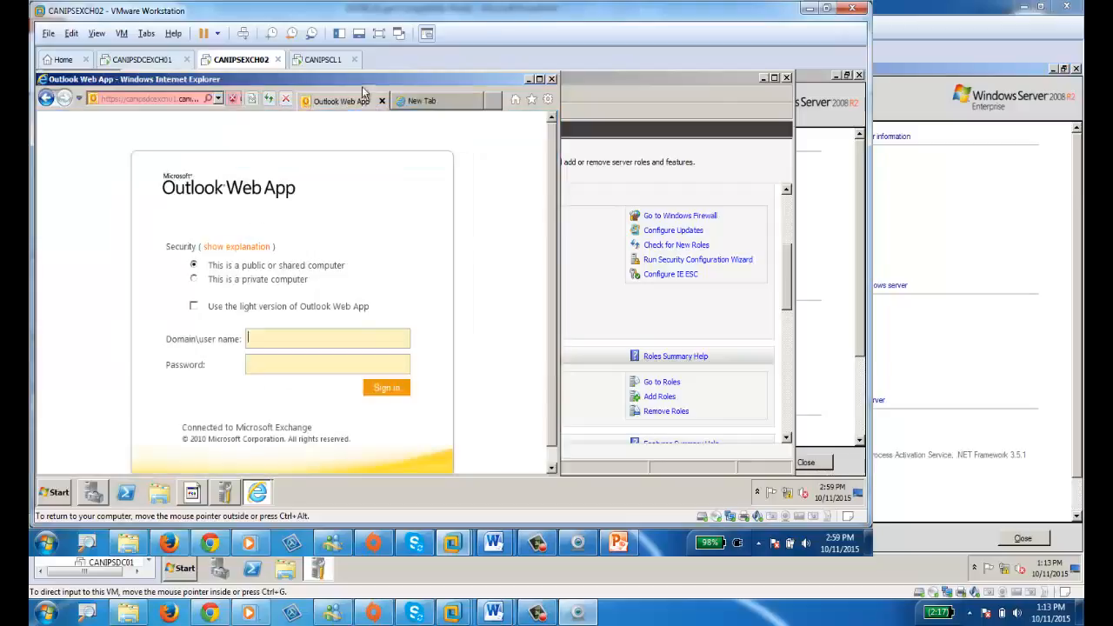
double_click(369, 79)
left_click(840, 94)
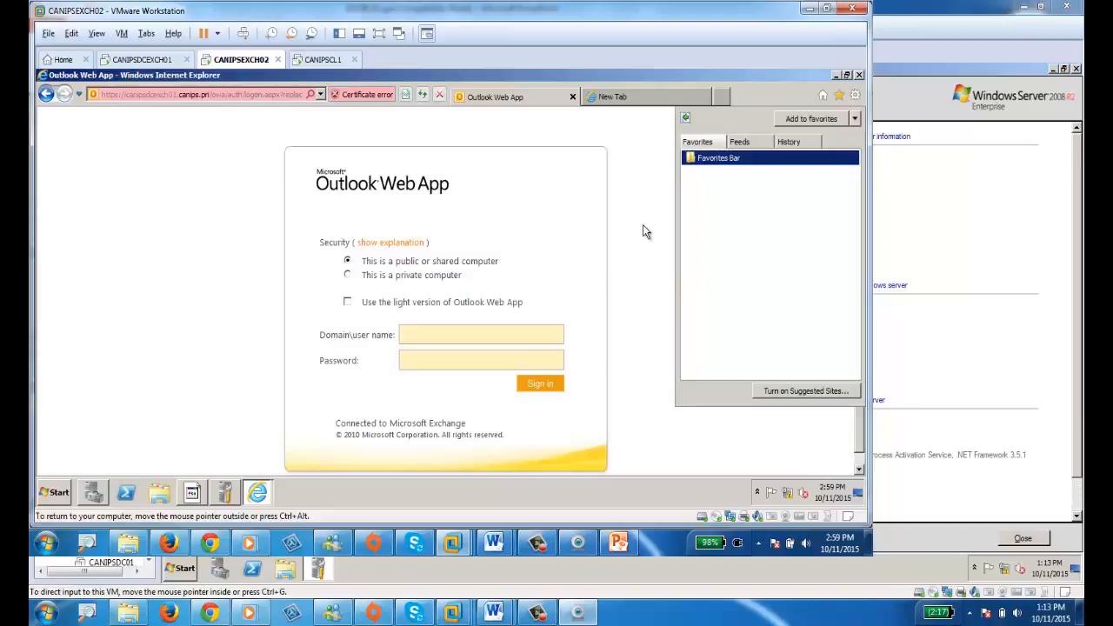
Sign in to Outlook Web App as canips\administrator with the account password.
left_click(427, 334)
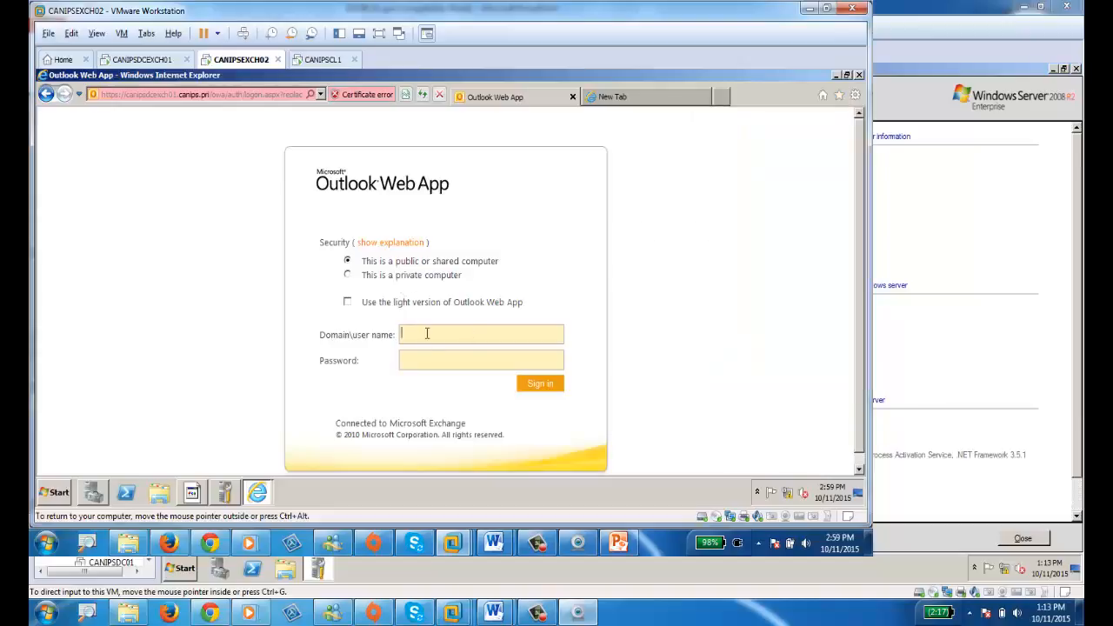
type("canips\\administrat")
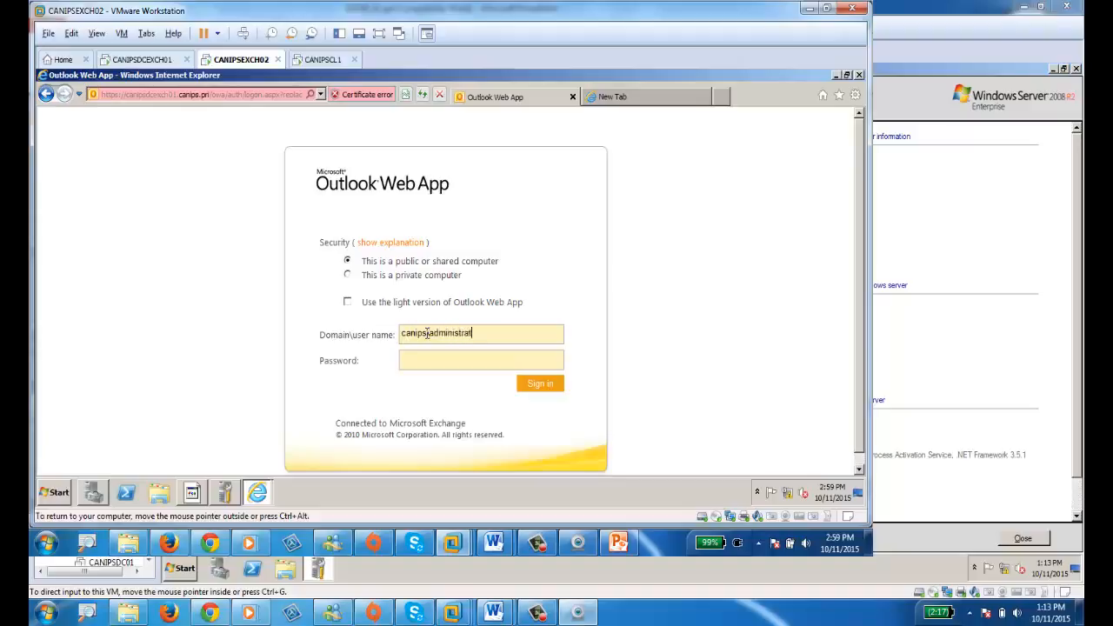
type("or")
key("Tab")
type("•••••••••")
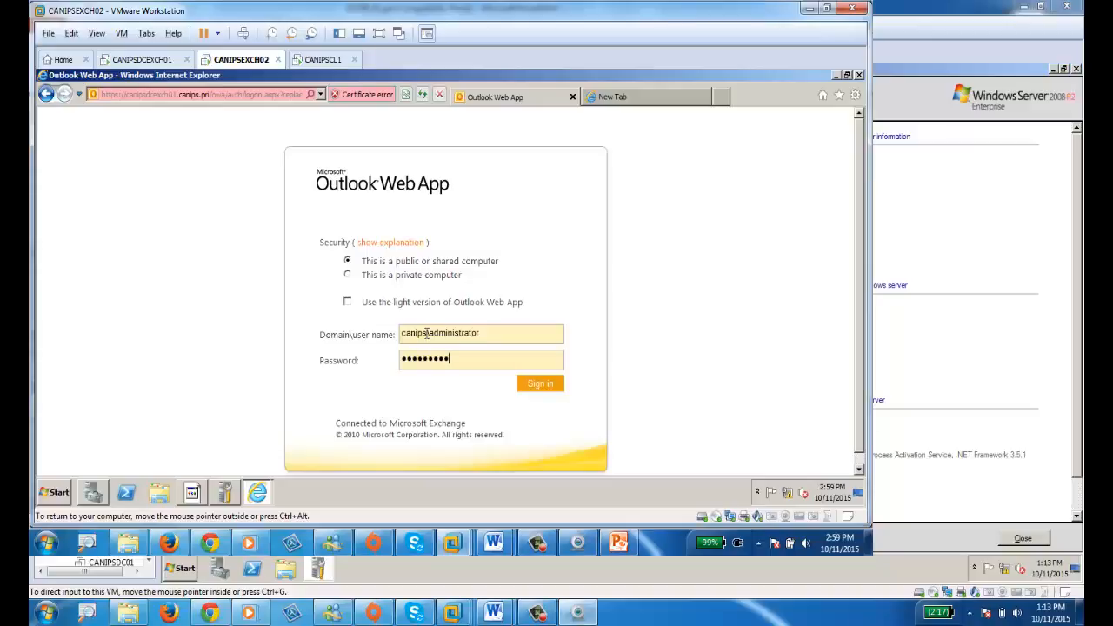
left_click(544, 386)
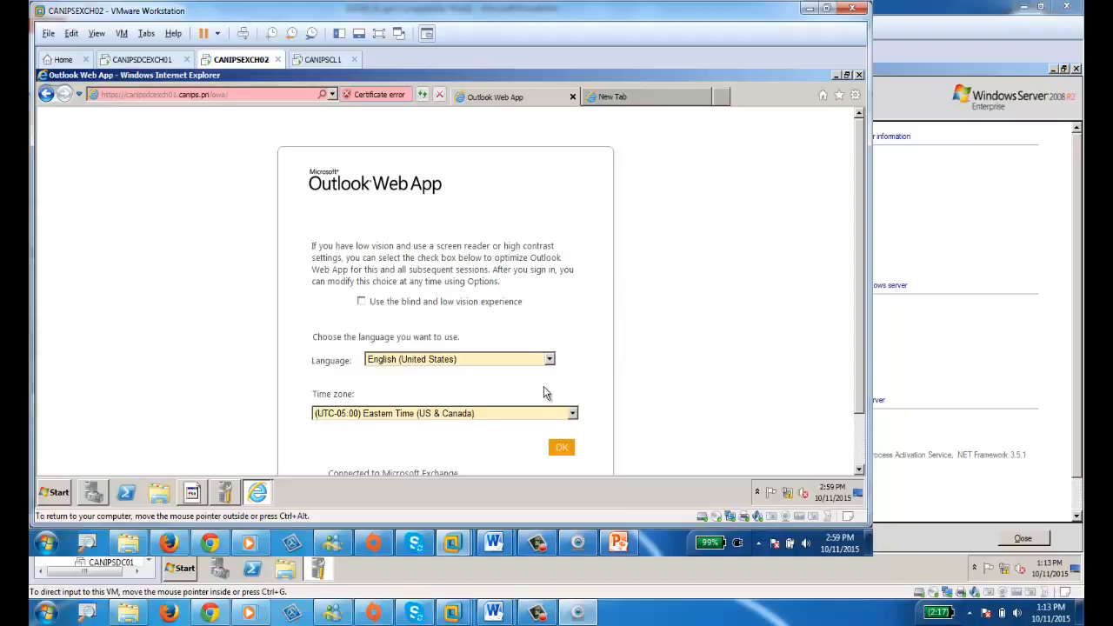
Accept English (United States) and Eastern Time, glance at the test user's inbox, then return to CANIPSEXCH02.
left_click(563, 448)
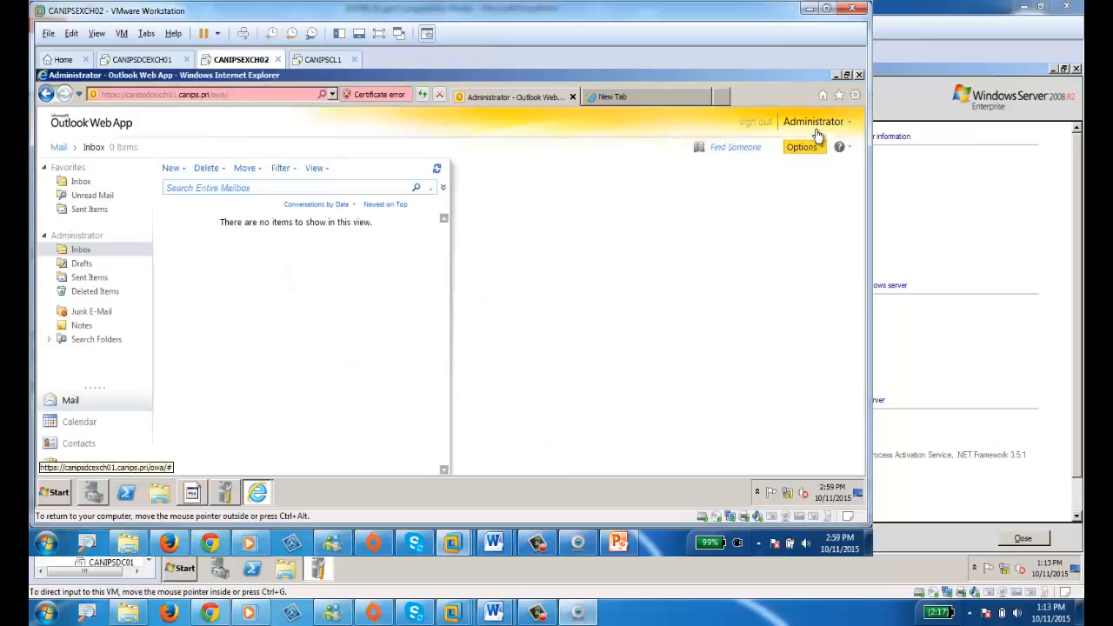
left_click(142, 59)
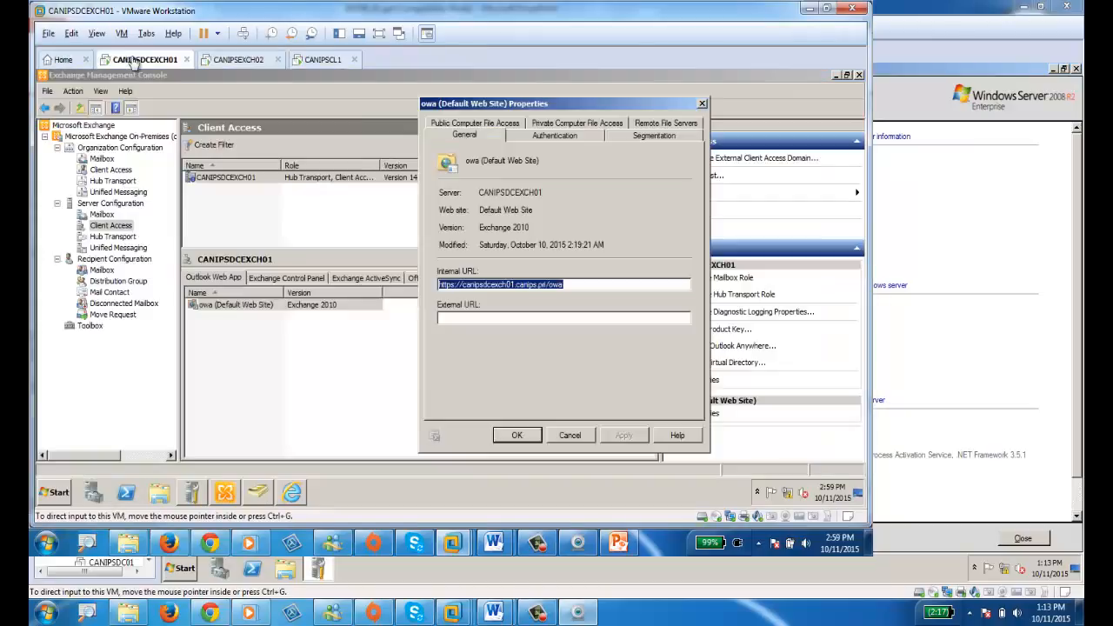
left_click(292, 493)
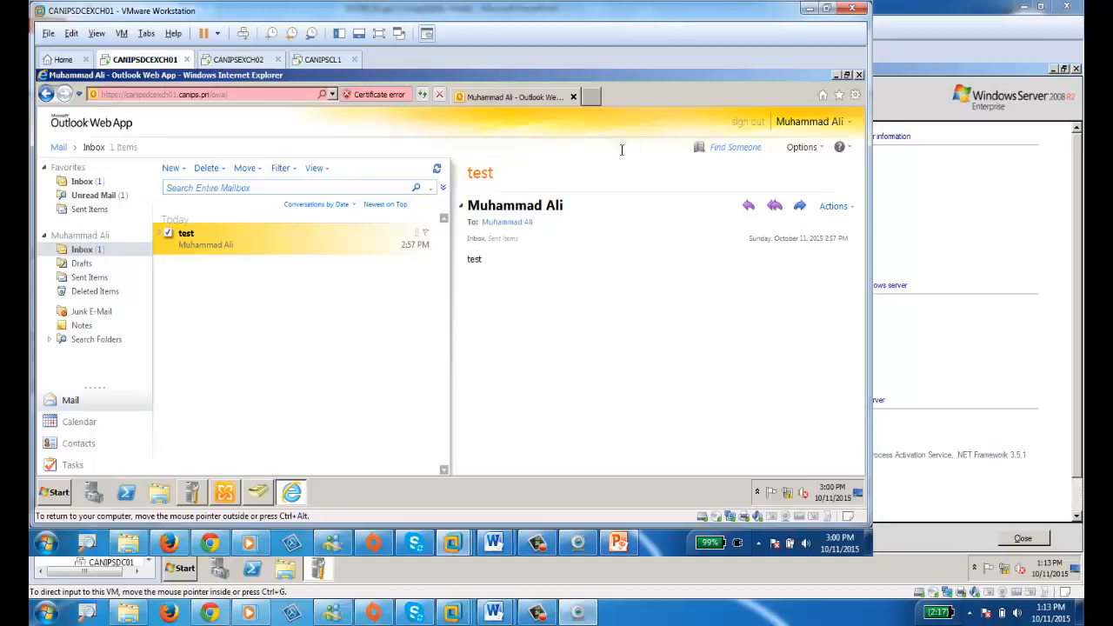
left_click(238, 60)
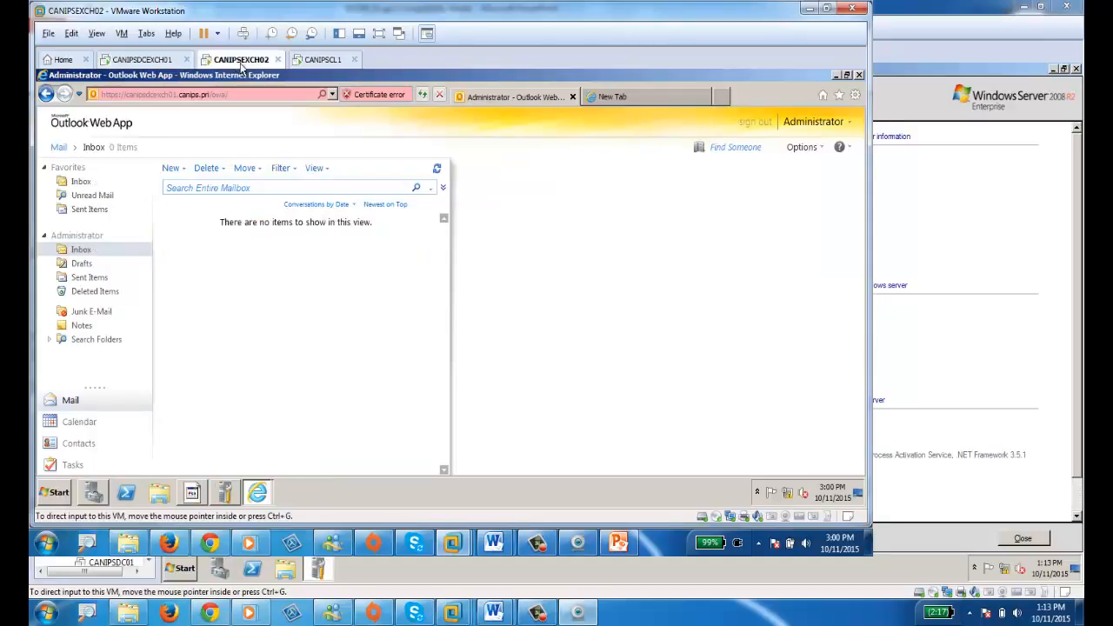
Send a message titled 'test 2' to the test user's resolved mailbox, then view Sent Items.
left_click(172, 168)
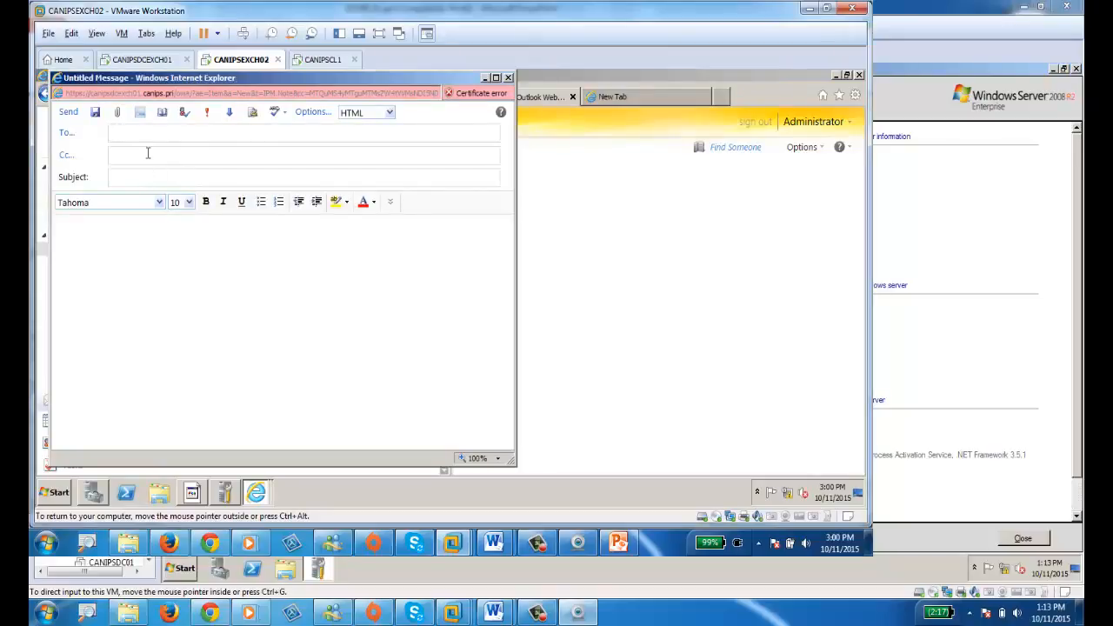
type("mail")
left_click(183, 112)
left_click(128, 178)
type("test ")
type("test")
left_click(68, 112)
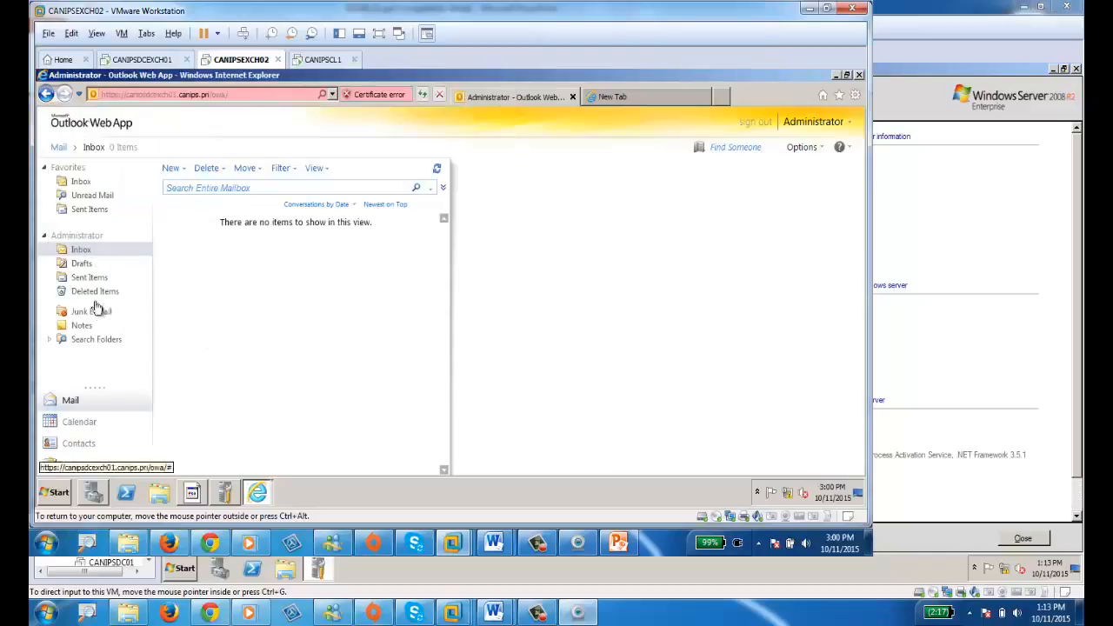
left_click(91, 215)
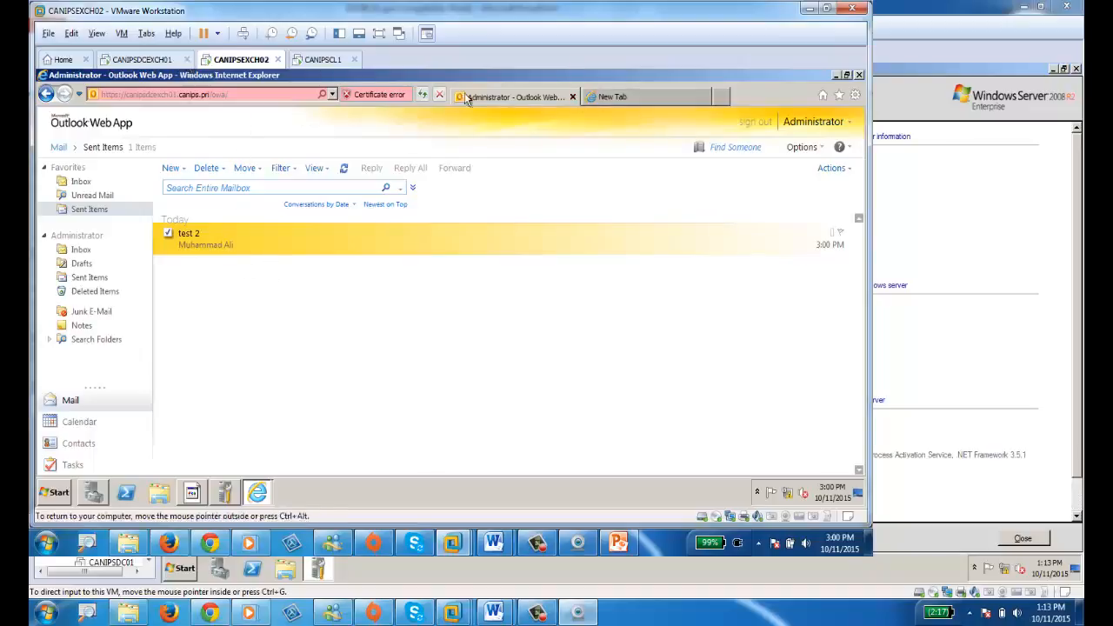
On CANIPSDCEXCH01, reply to 'test 2' with 'reply for test 2', copying the test user.
left_click(146, 60)
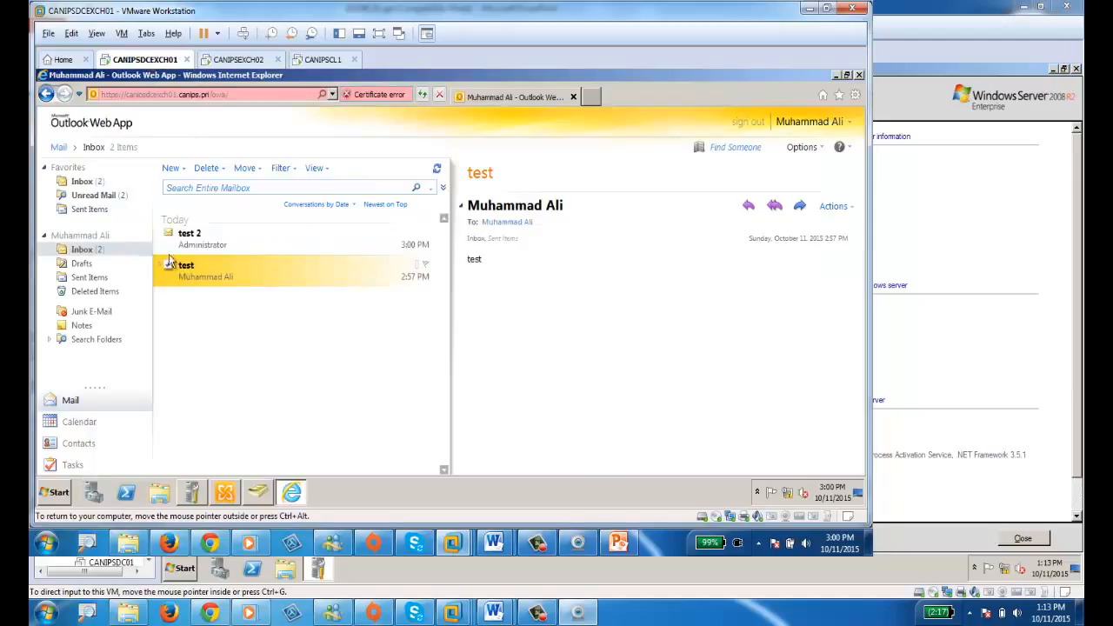
left_click(213, 238)
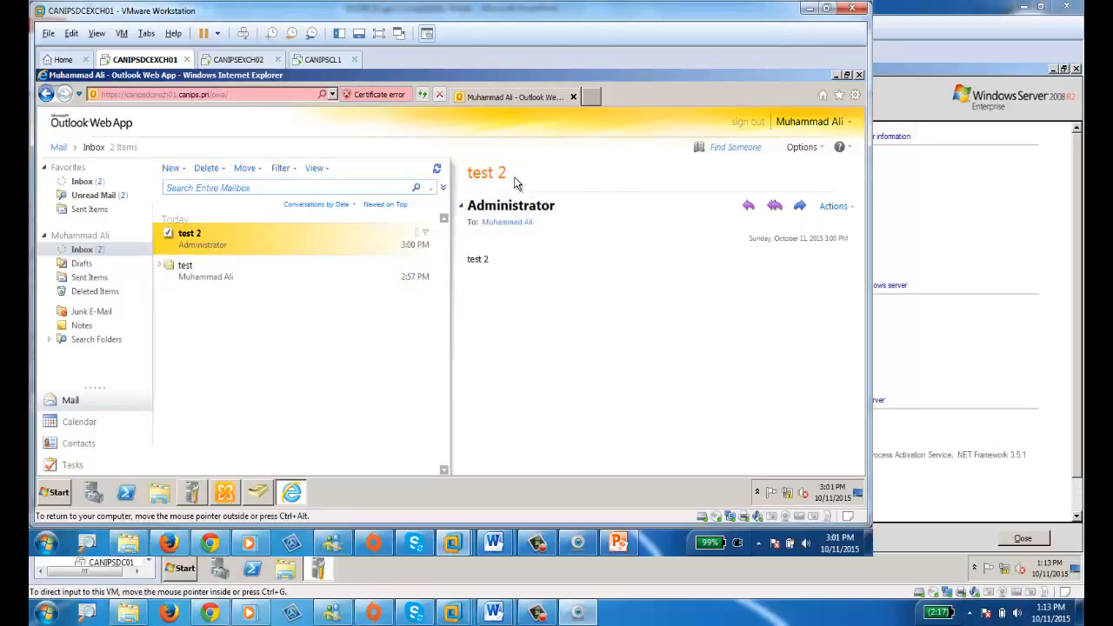
left_click(748, 206)
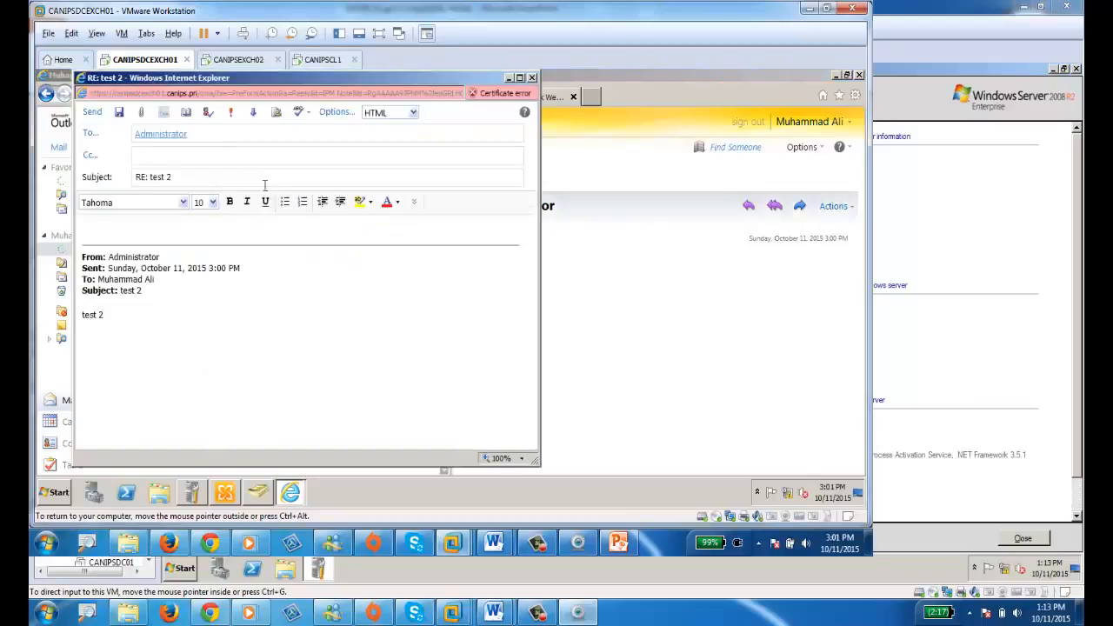
left_click(171, 155)
key("Return")
key("Tab")
key("Tab")
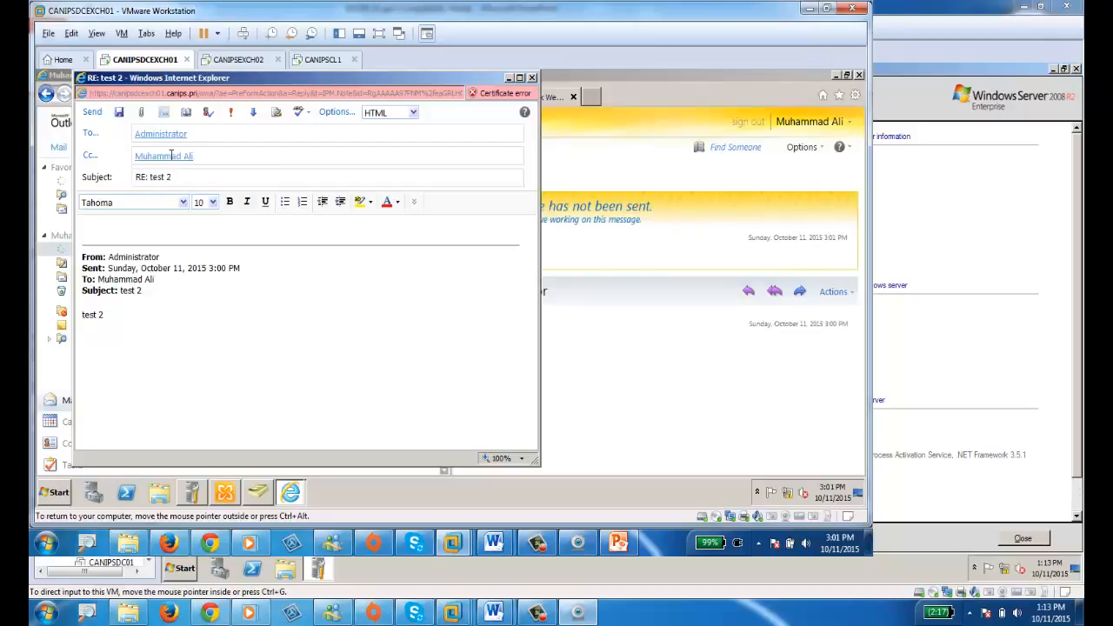
type("reply from")
key("BackSpace")
key("BackSpace")
key("BackSpace")
key("BackSpace")
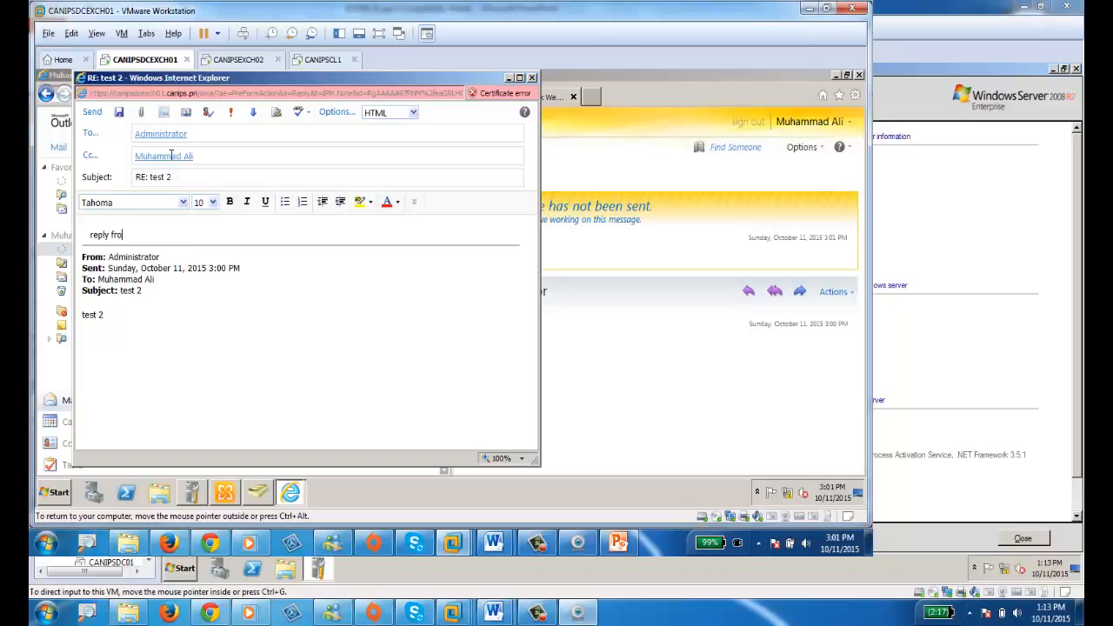
type("for test 2")
left_click(91, 112)
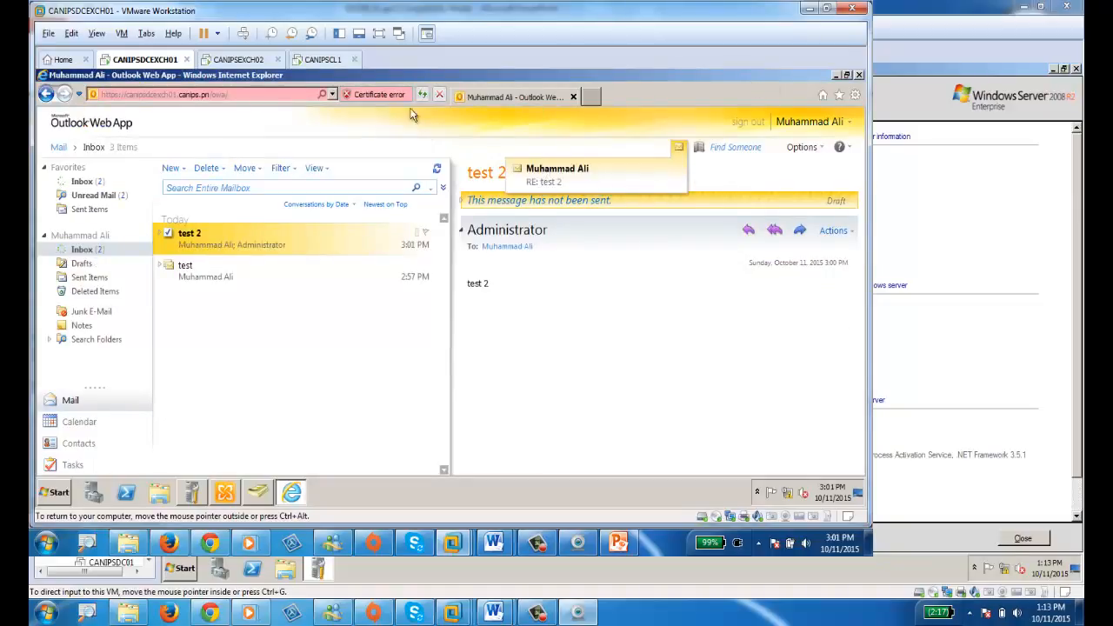
On CANIPSEXCH02, read the 'reply for test 2' message in the Administrator's Inbox.
left_click(244, 57)
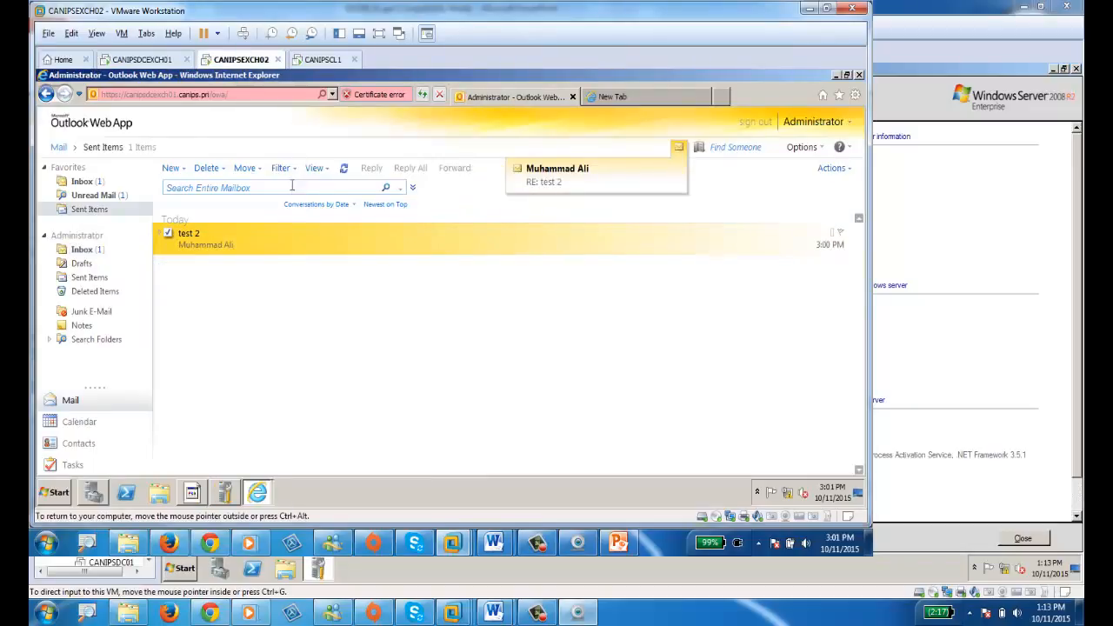
left_click(84, 182)
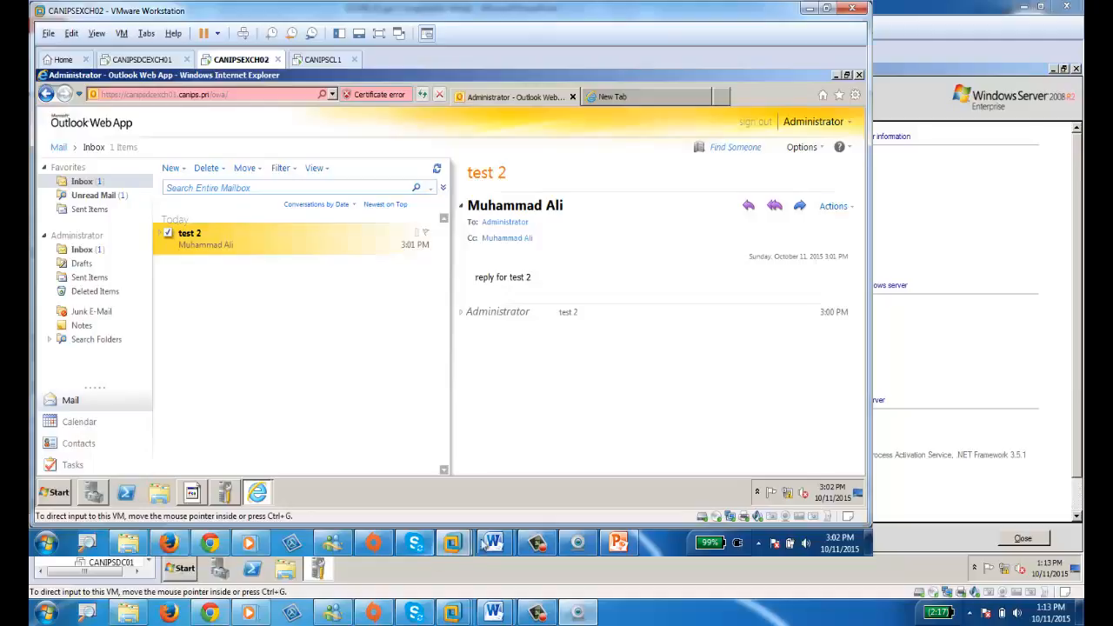
left_click(537, 546)
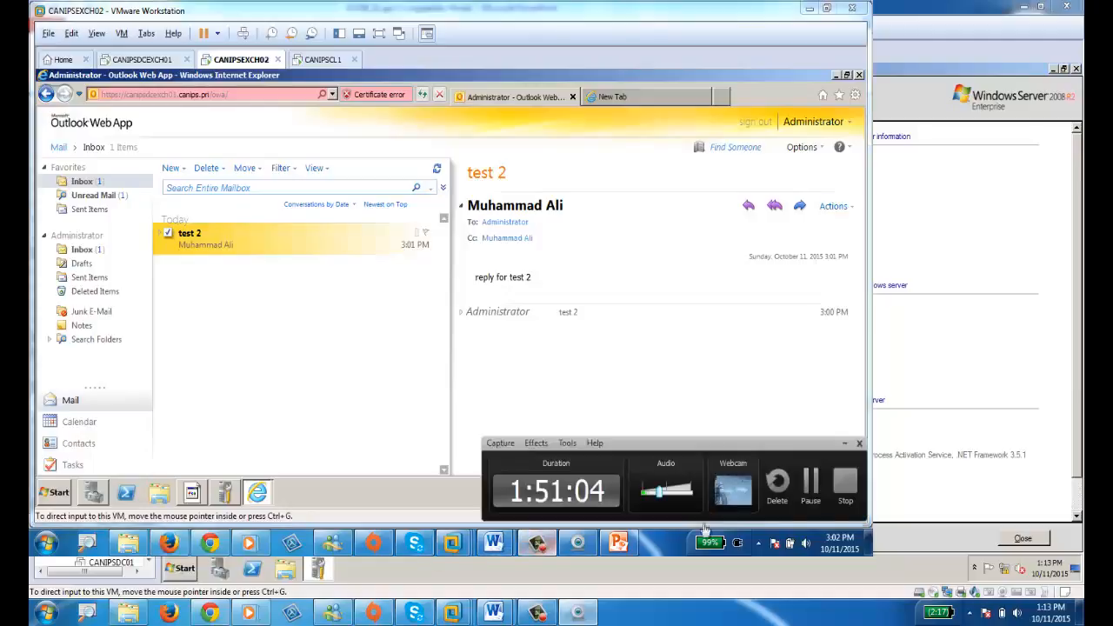
left_click(845, 483)
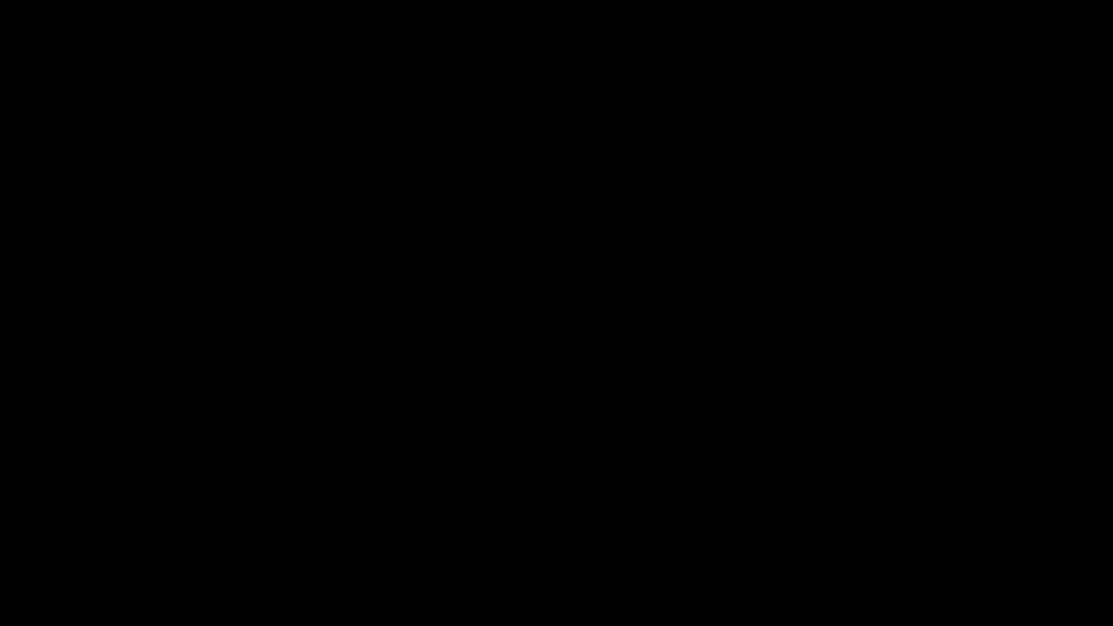